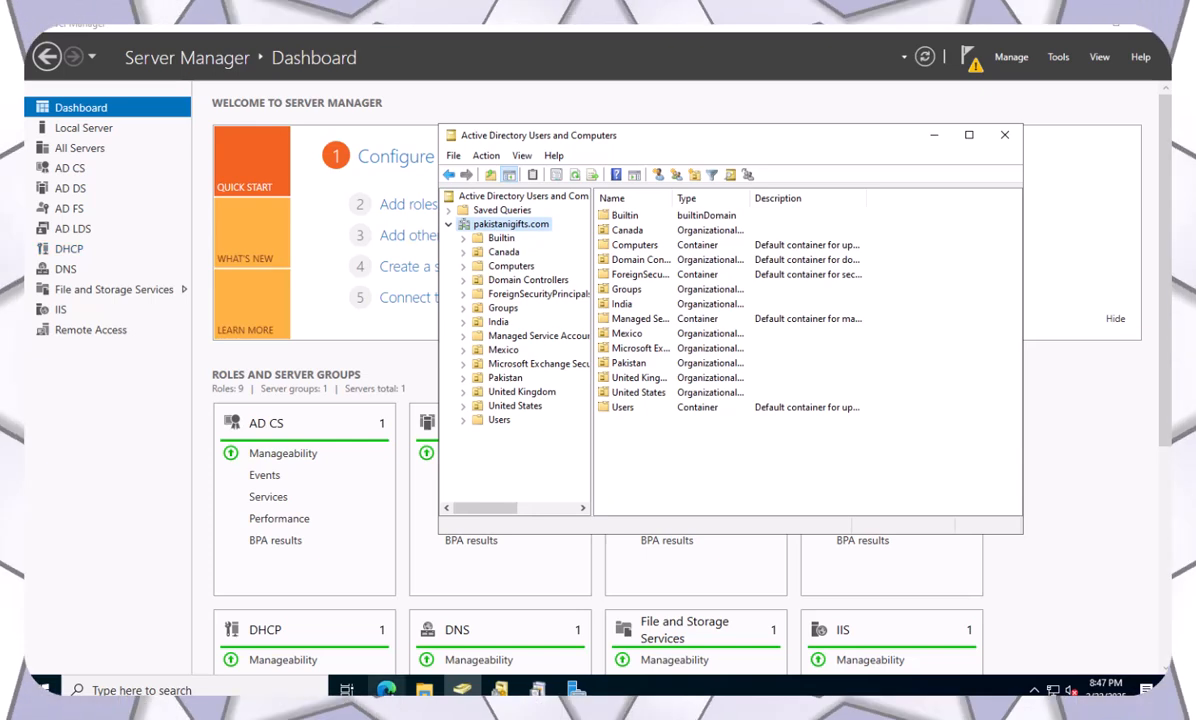
Bring the 'Home - Microsoft Azure' Edge window forward and open, then close, the portal's navigation menu.
mouse_move(386, 690)
left_click(404, 645)
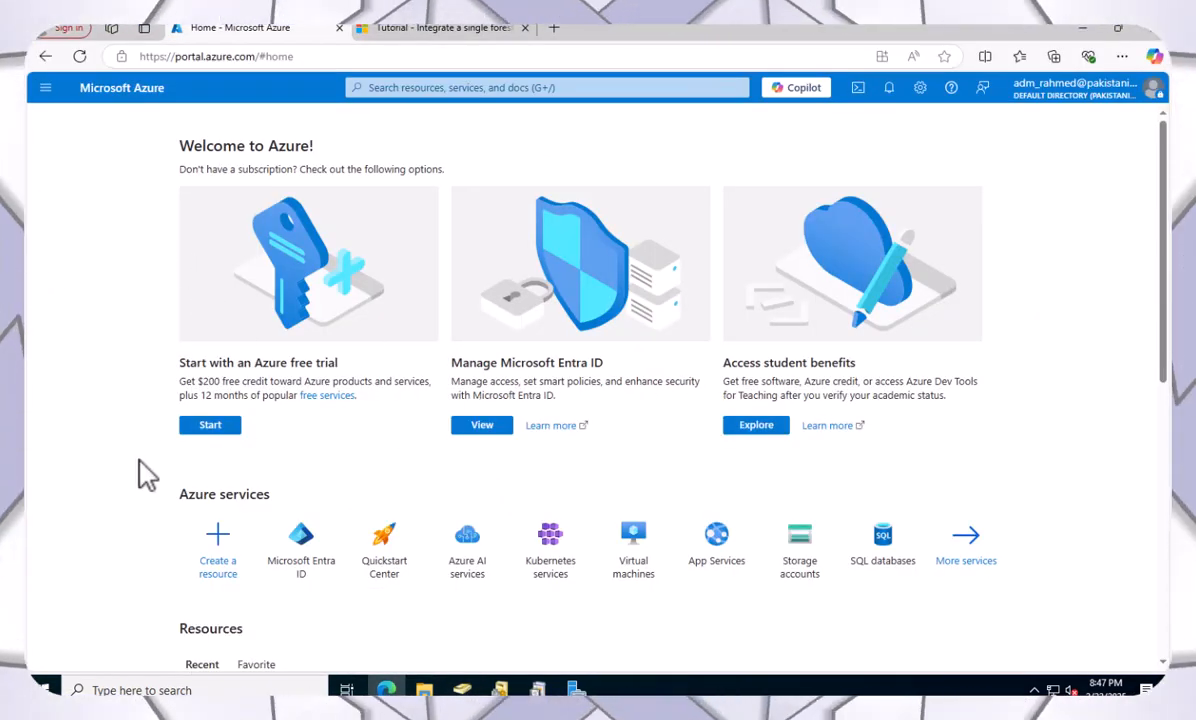
left_click(46, 90)
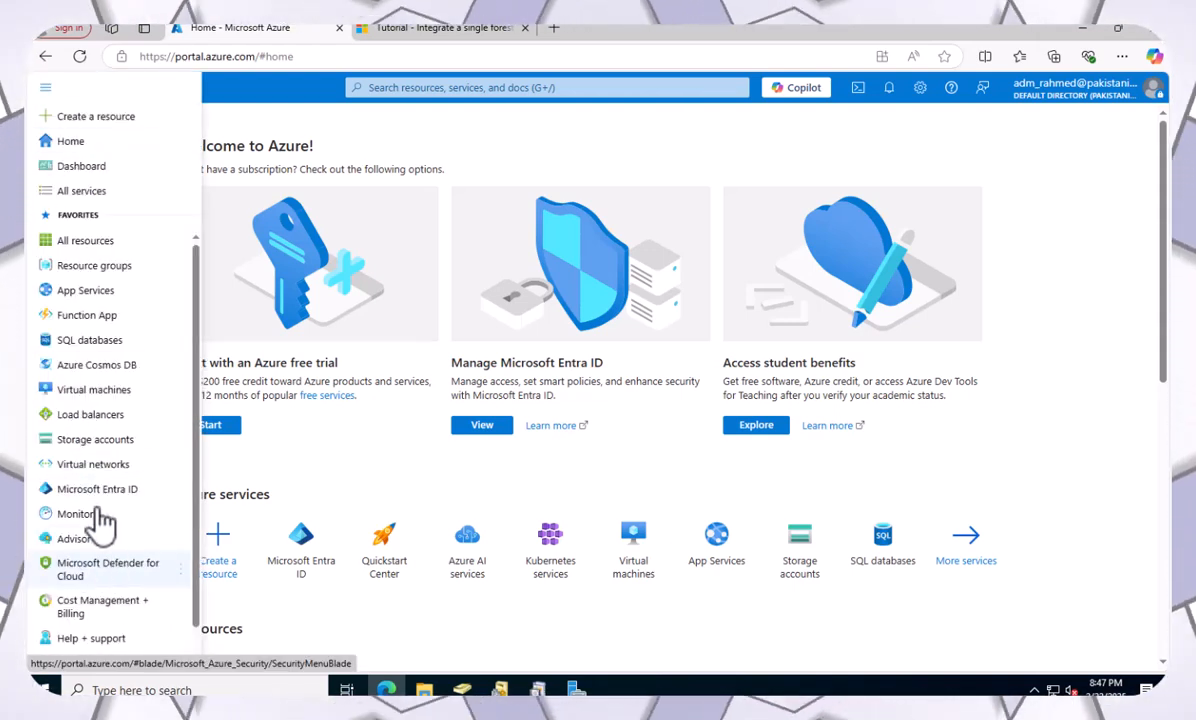
left_click(253, 107)
left_click(46, 89)
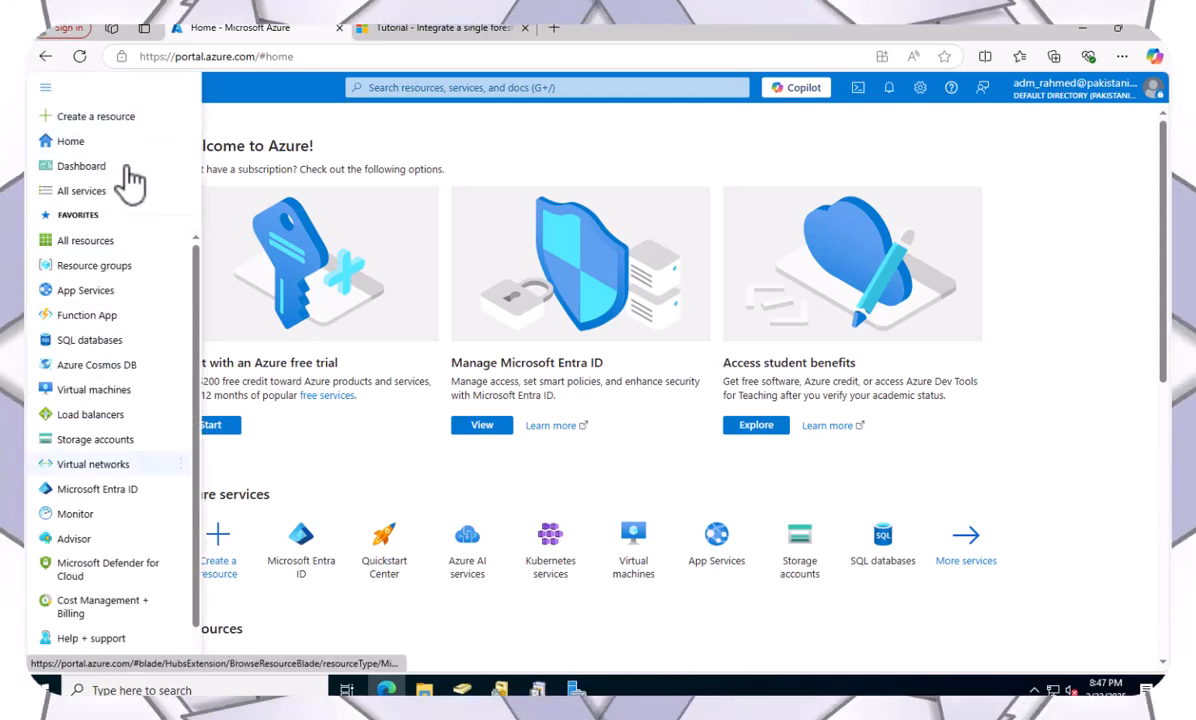
left_click(74, 148)
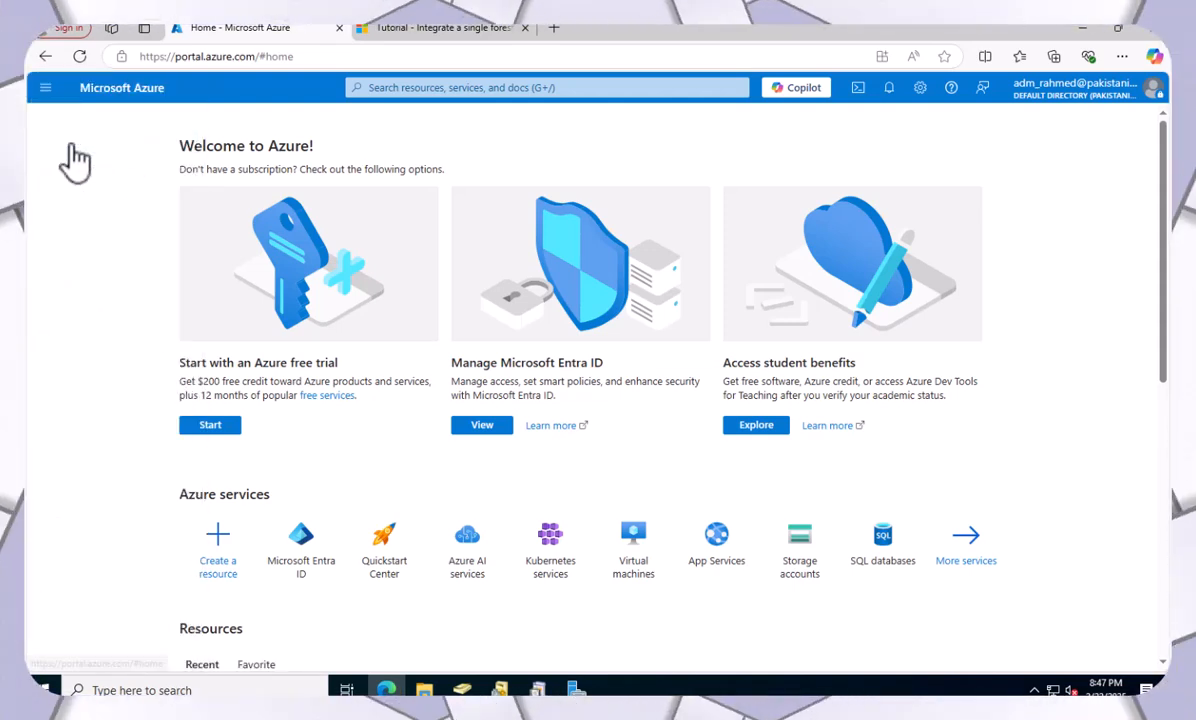
Go to the Manage section of Microsoft Entra Connect under Microsoft Entra ID.
left_click(290, 577)
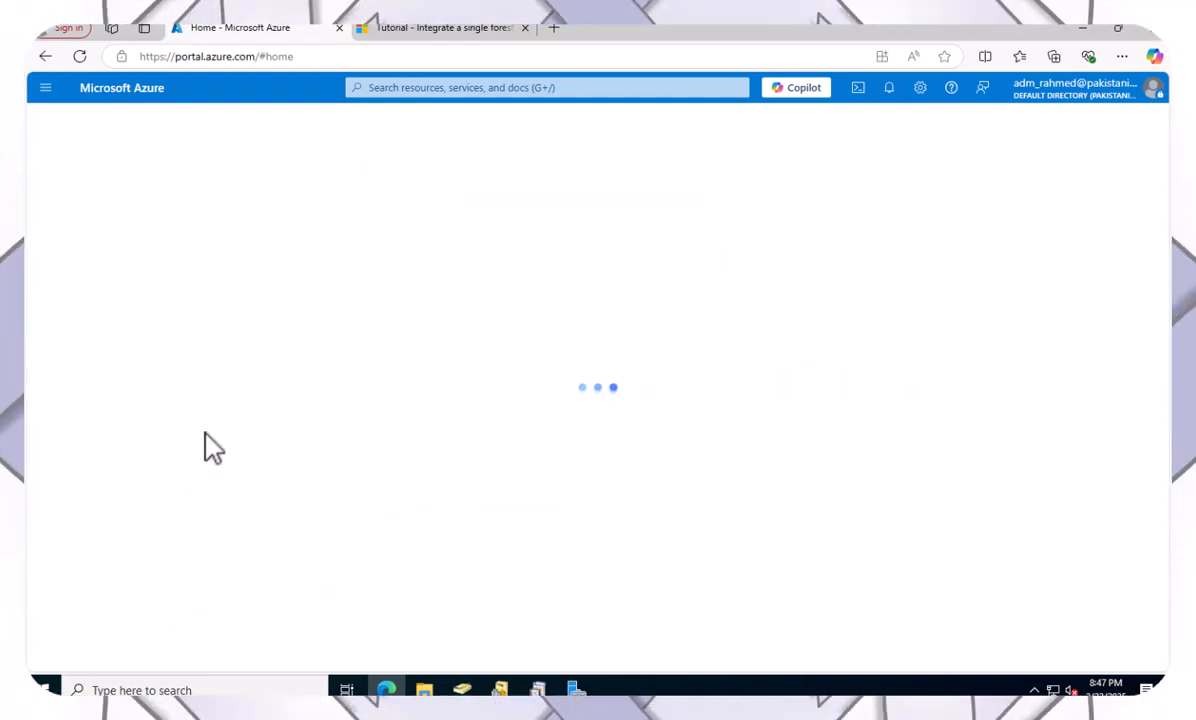
scroll(61, 478, "down", 3)
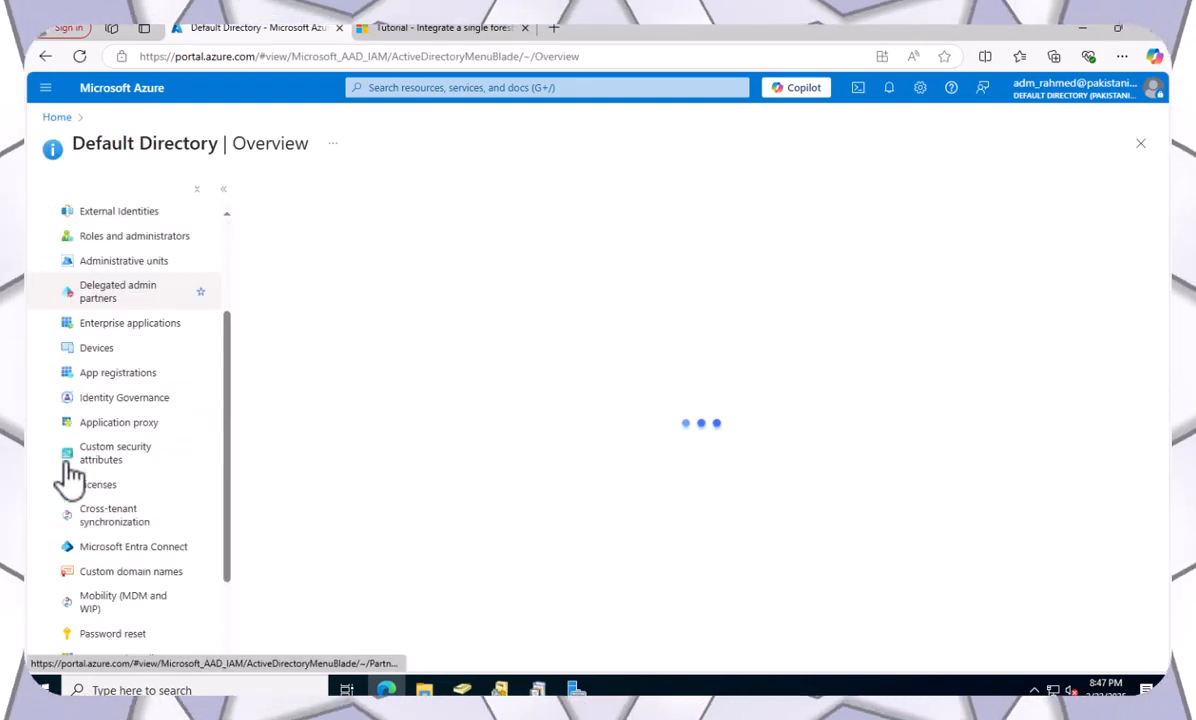
left_click(140, 550)
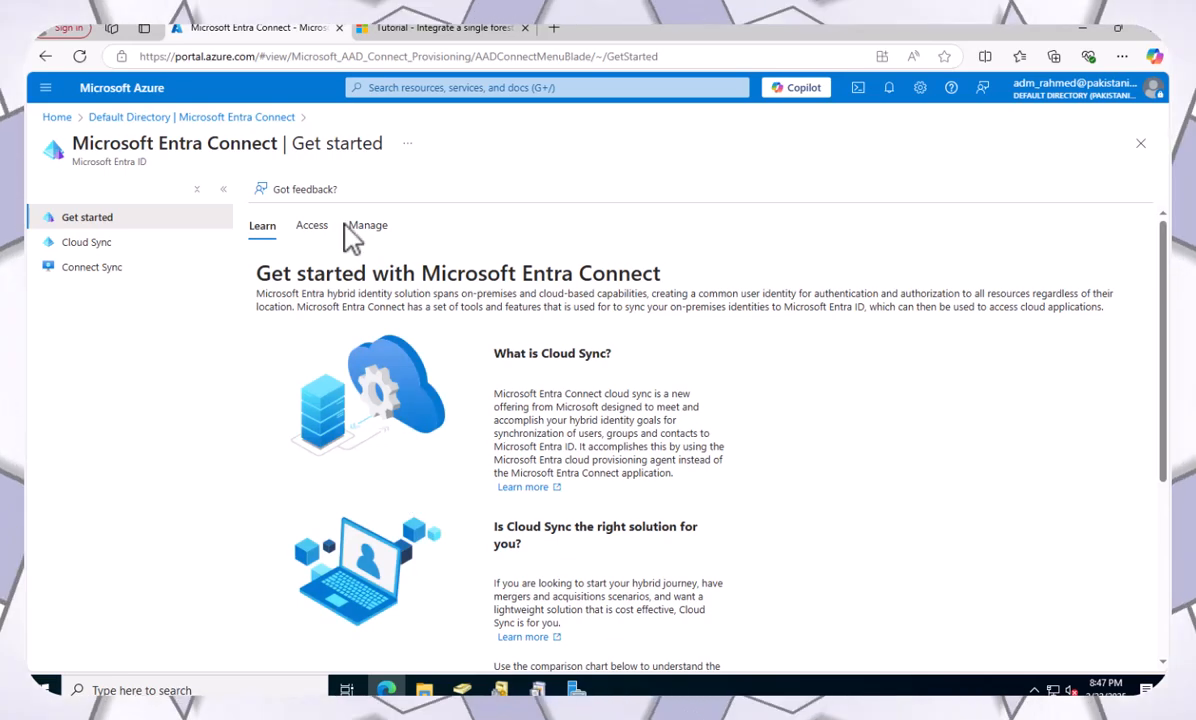
left_click(370, 226)
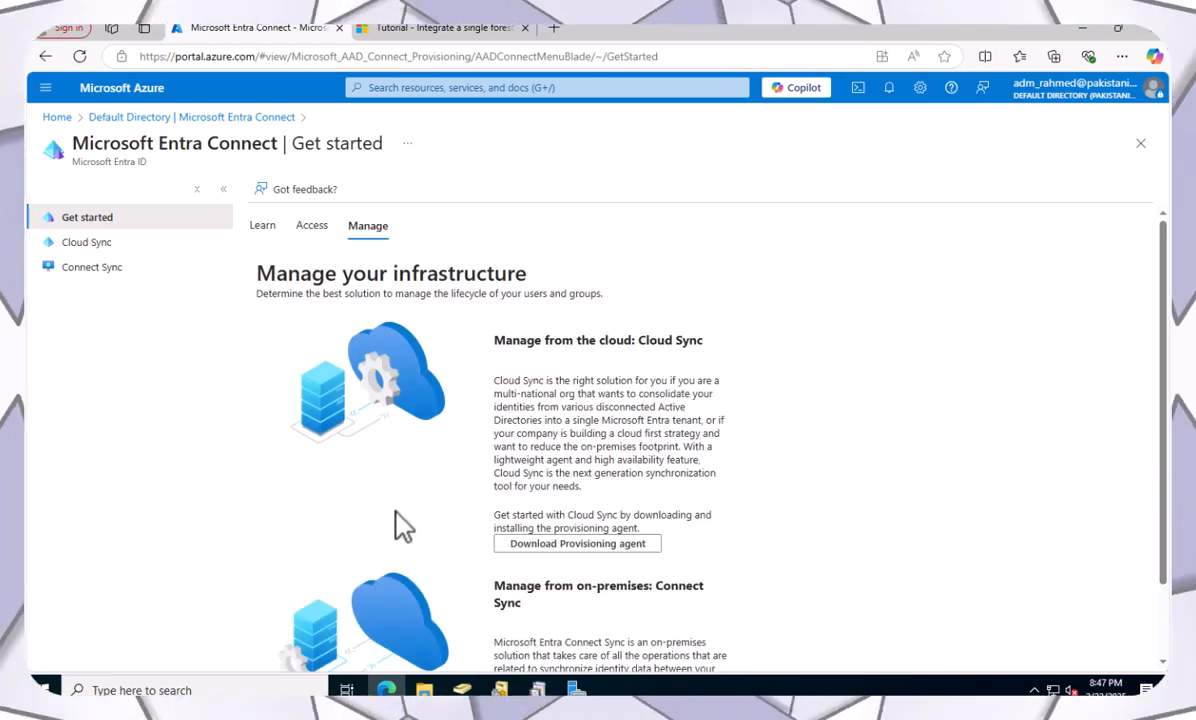
scroll(395, 520, "down", 2)
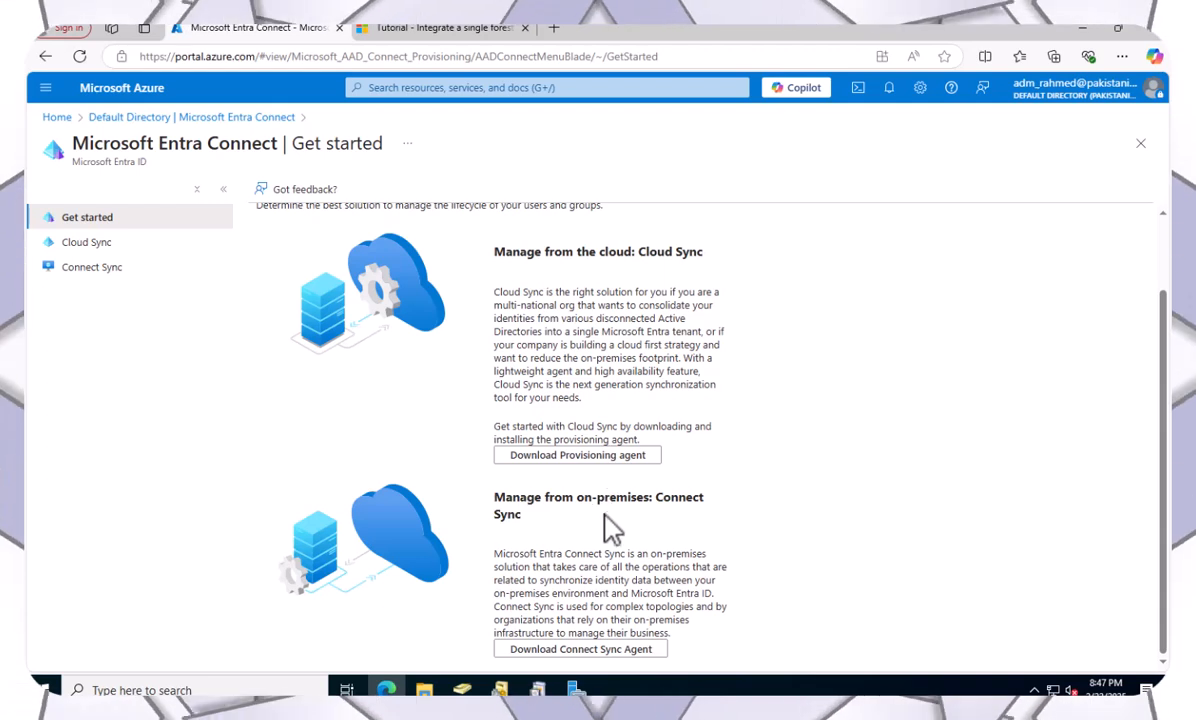
Accept the terms and download the Connect Sync agent, then open File Explorer with Win+E.
left_click(531, 652)
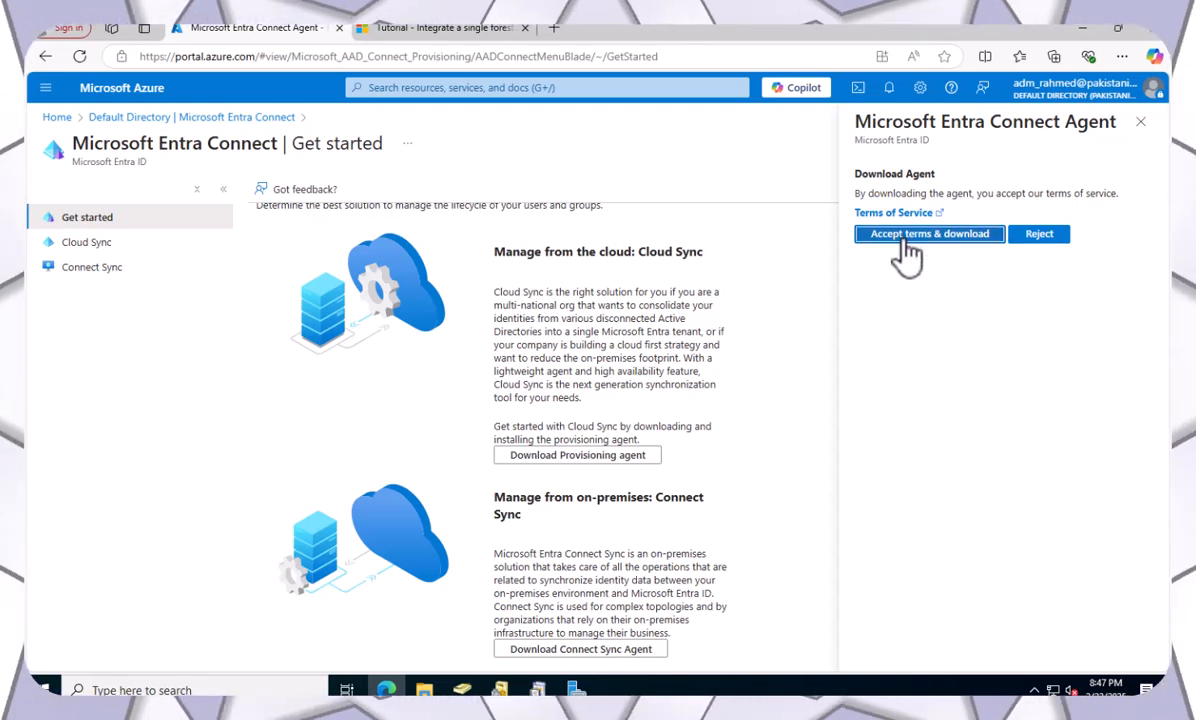
left_click(907, 240)
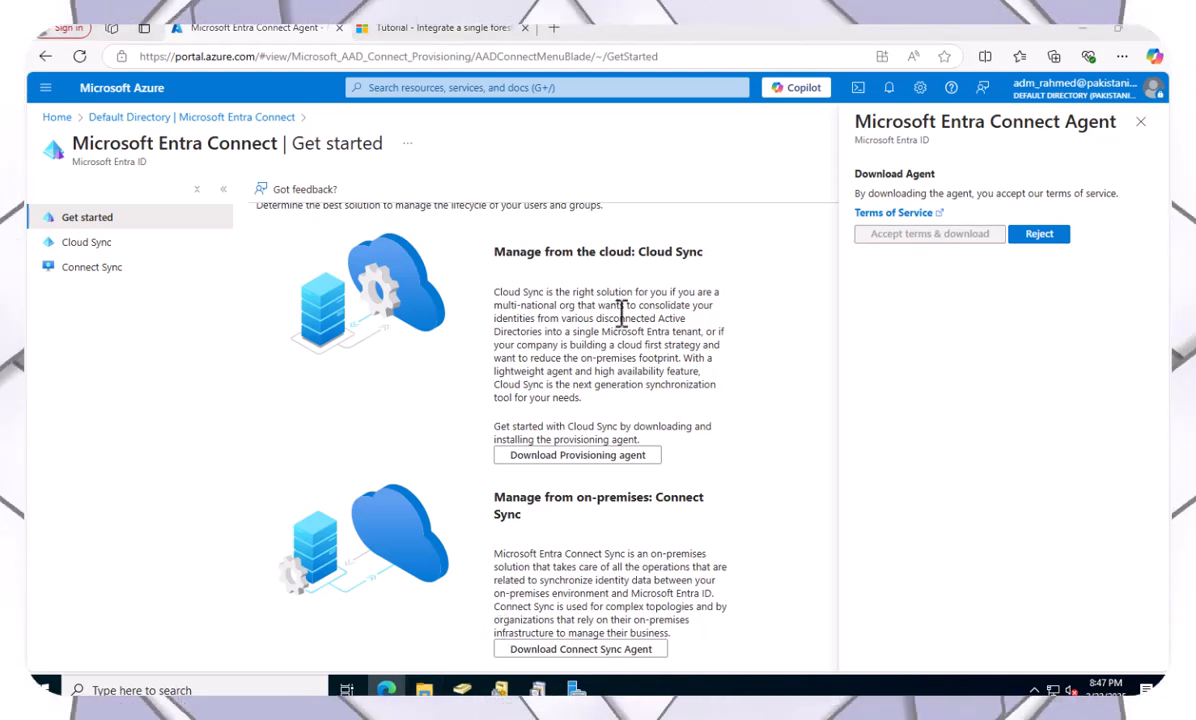
key("super+e")
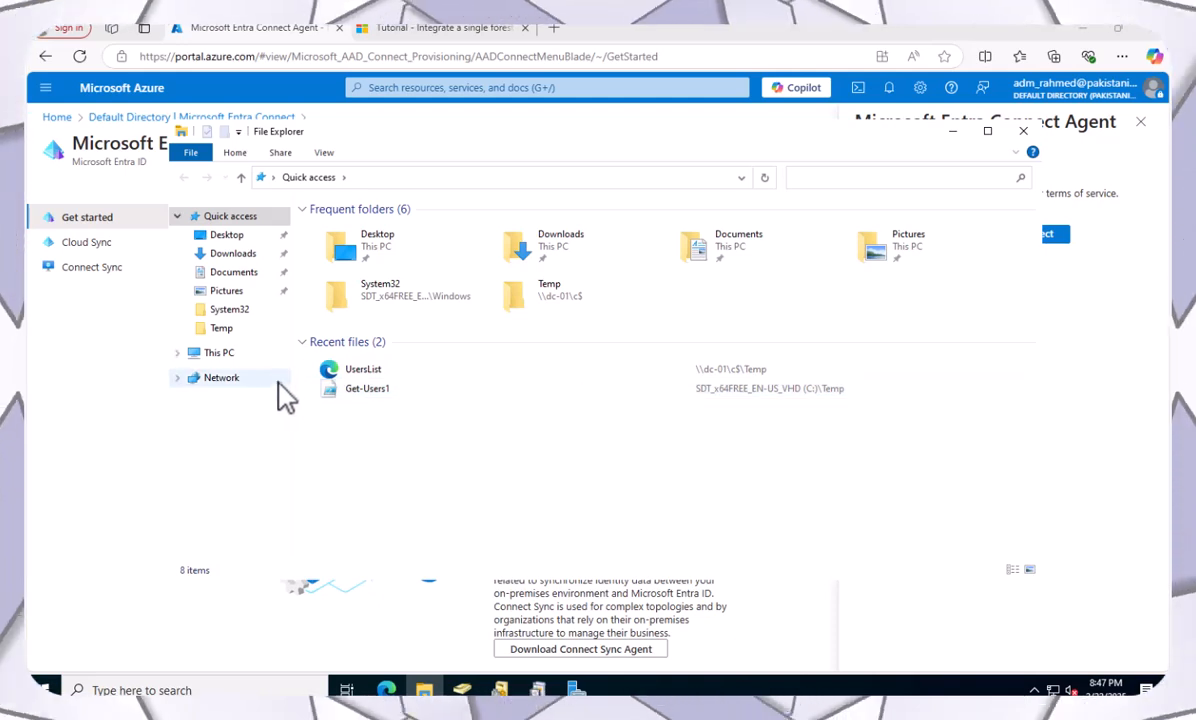
Check the Downloads folder for the AzureAdConnect installer, then close Explorer and the agent download panel.
left_click(232, 255)
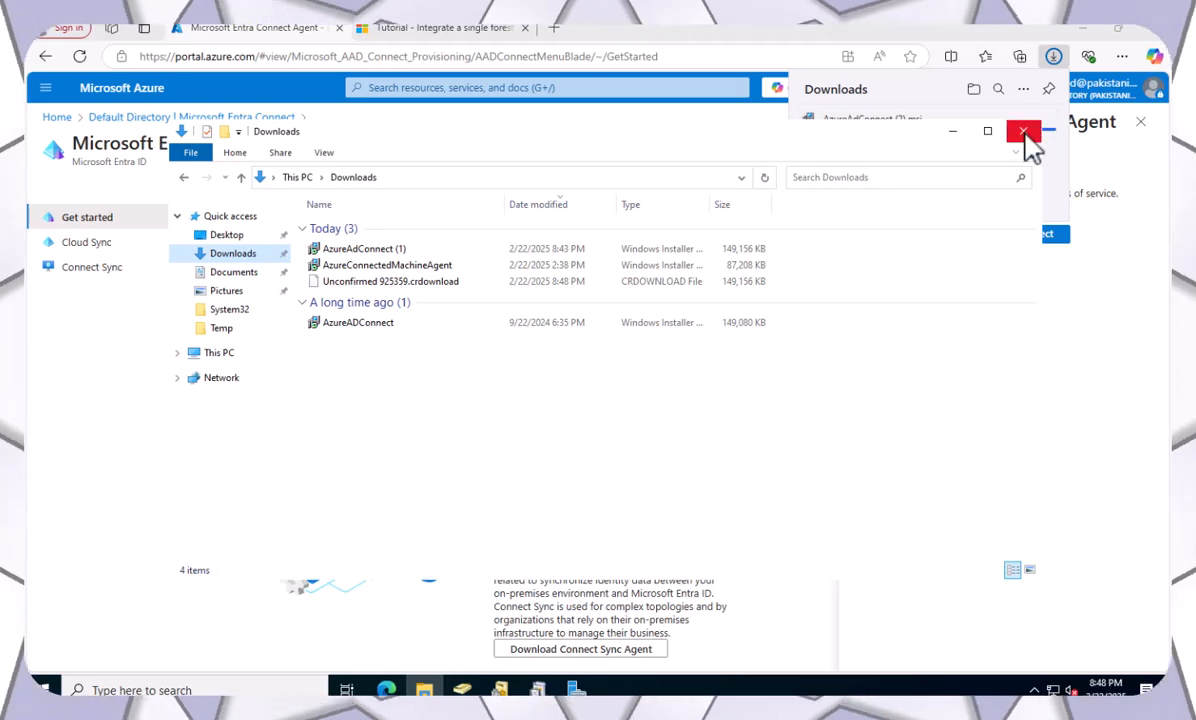
left_click(1022, 134)
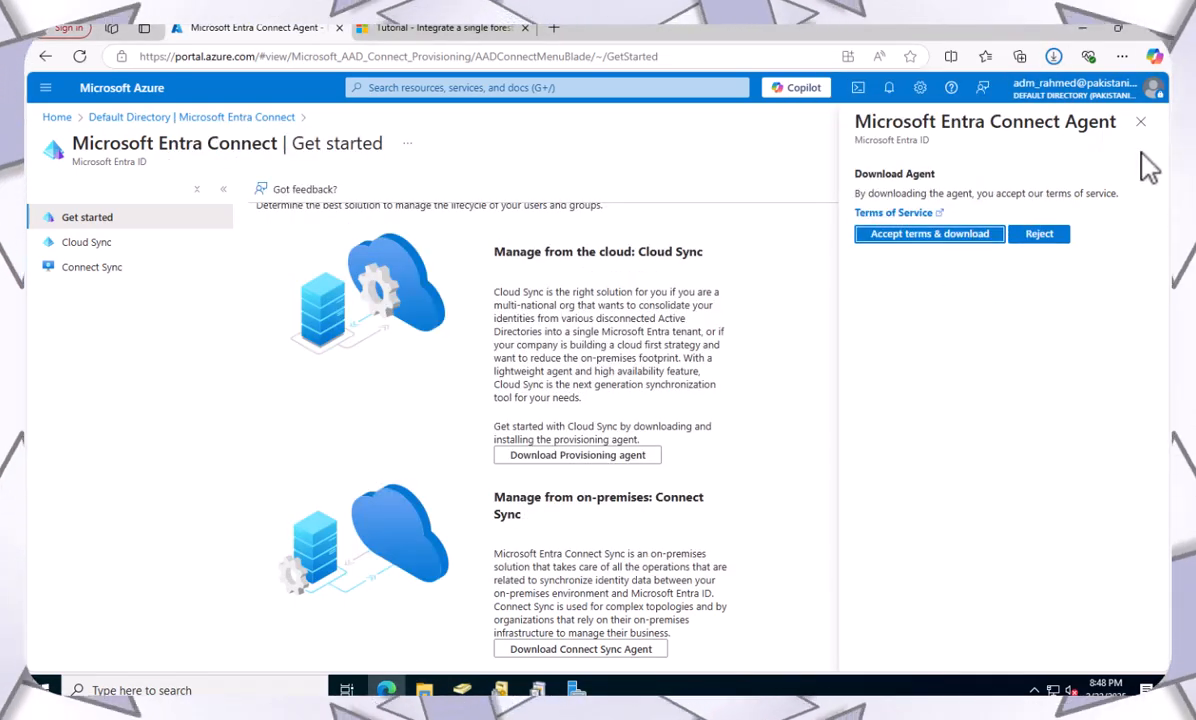
left_click(1141, 124)
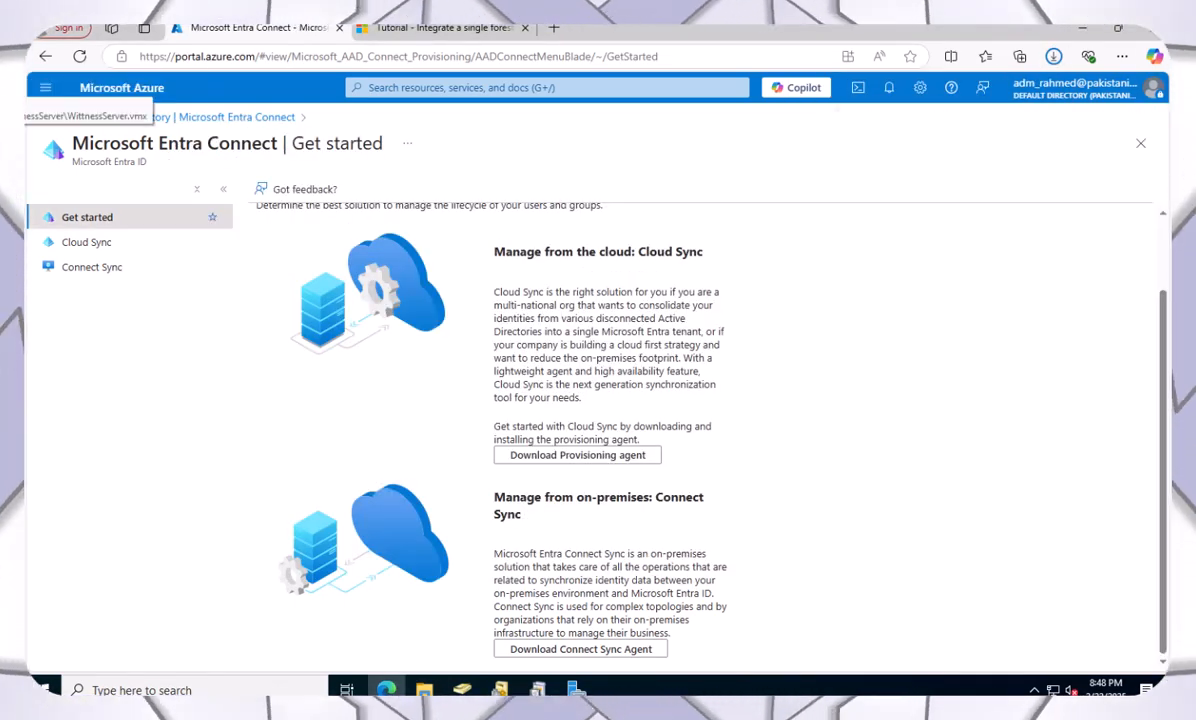
On the WittnessServer VM, view Local Server properties and open Z:\Data\EntraID_Connect in File Explorer.
left_click(10, 95)
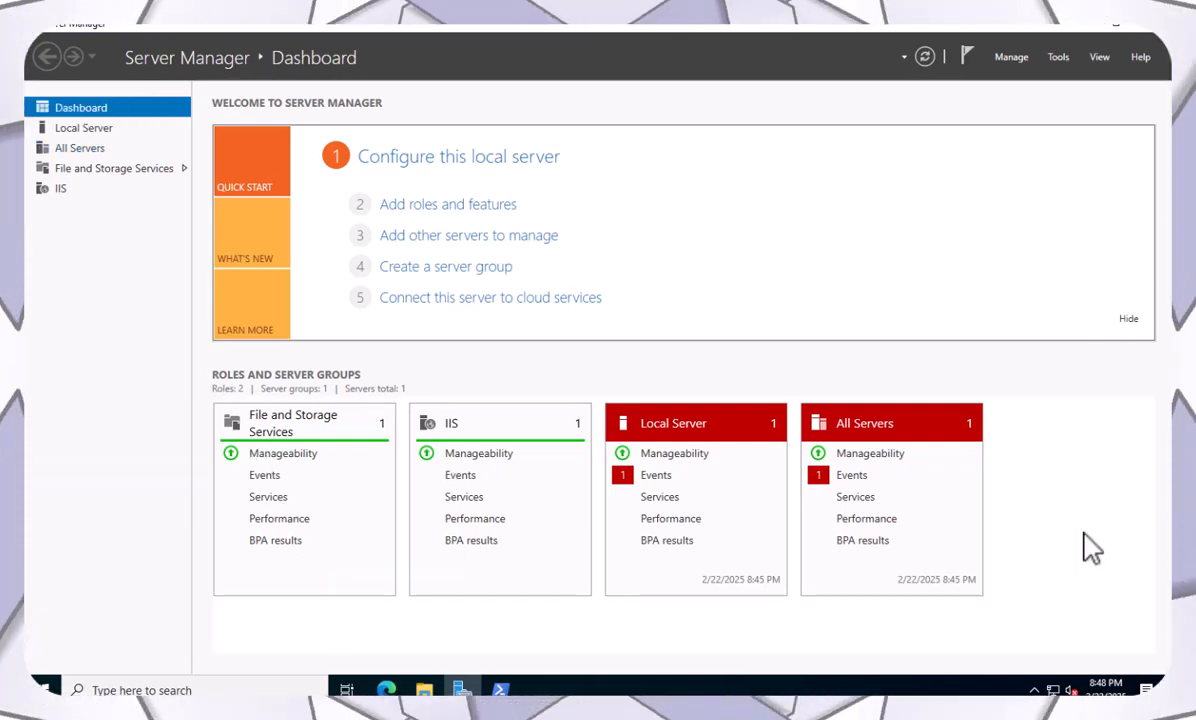
left_click(67, 129)
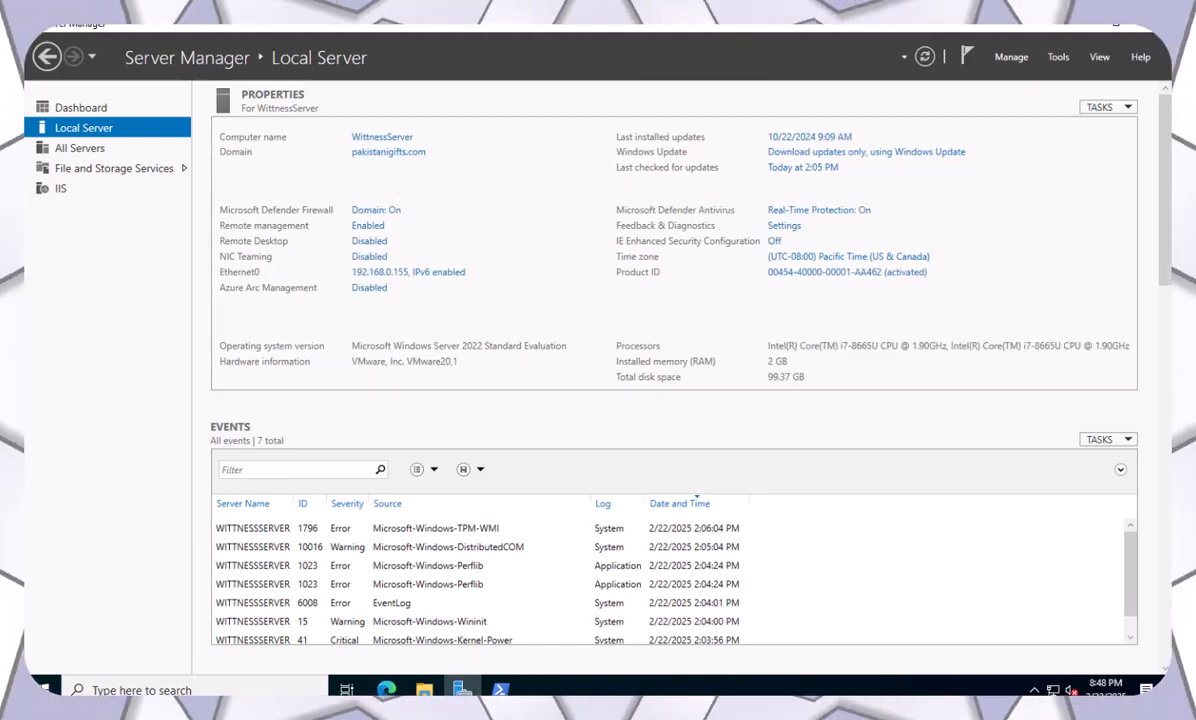
left_click(424, 690)
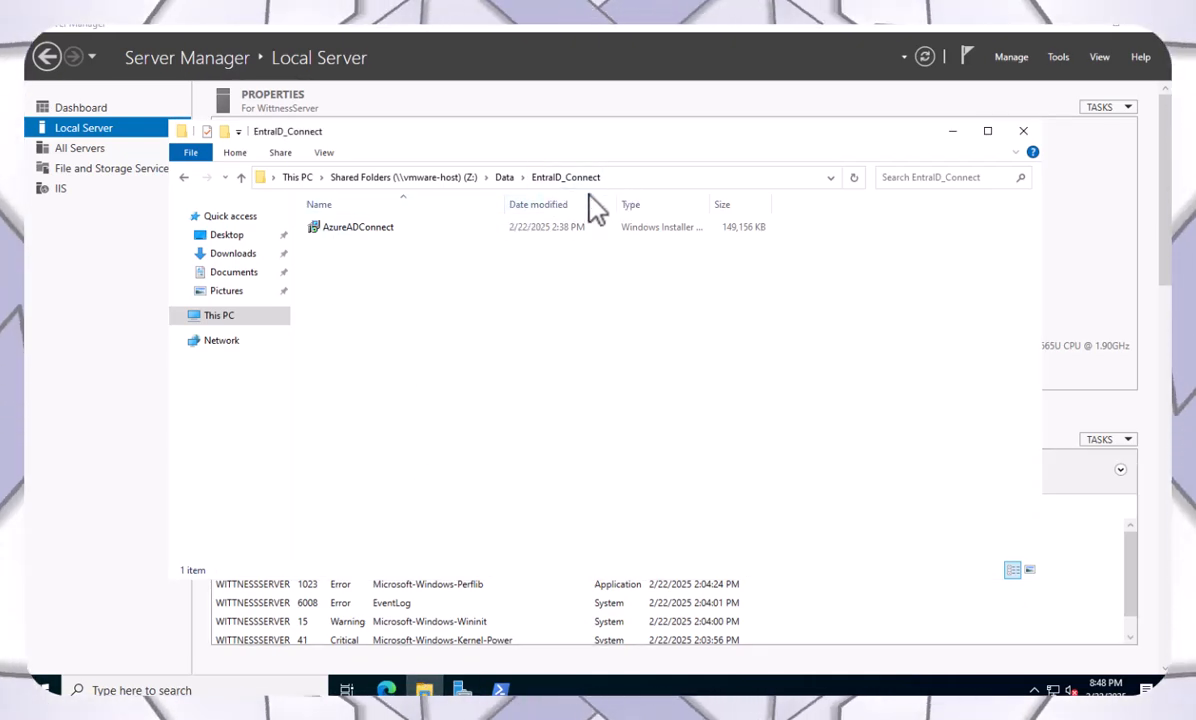
Run the AzureADConnect installer from the EntraID_Connect folder.
left_click(342, 227)
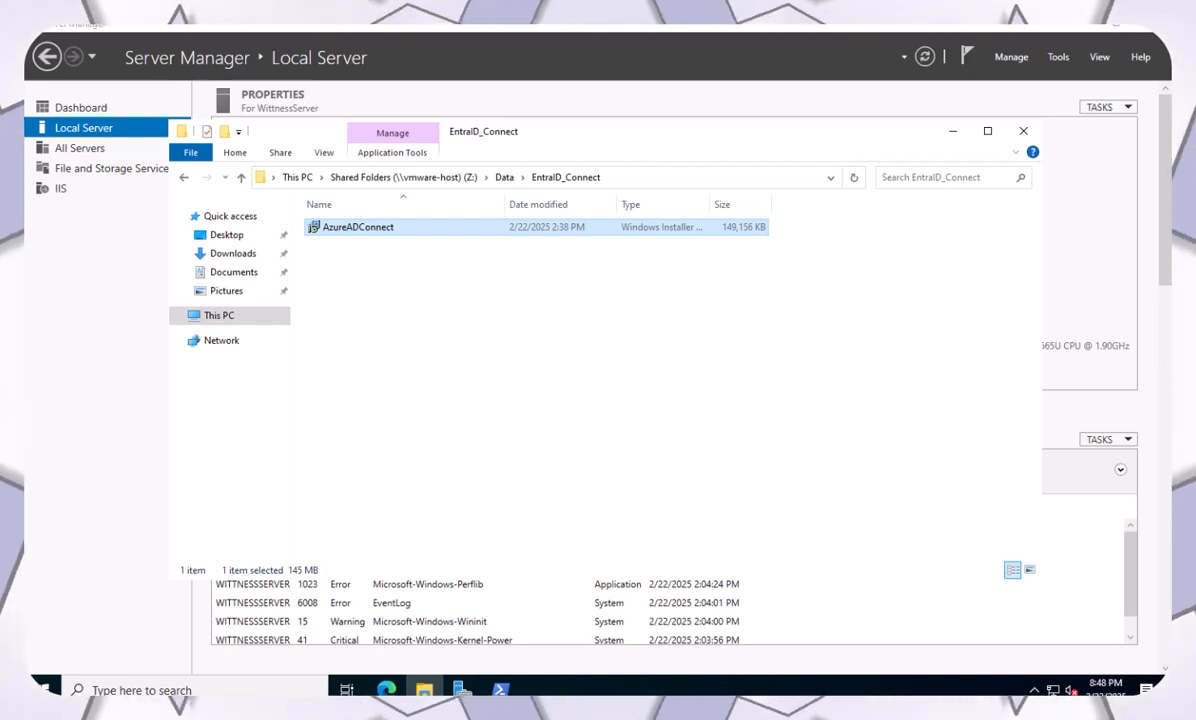
double_click(340, 238)
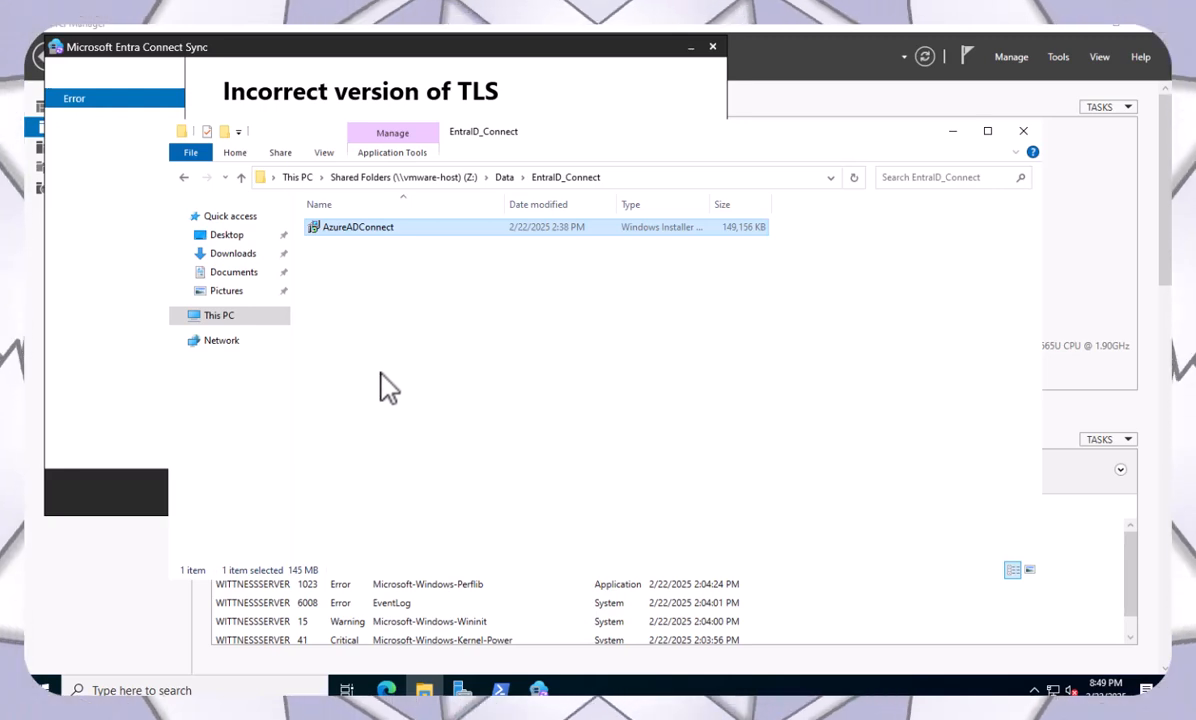
Bring the Entra Connect Sync wizard forward and move it to the screen centre.
left_click(366, 57)
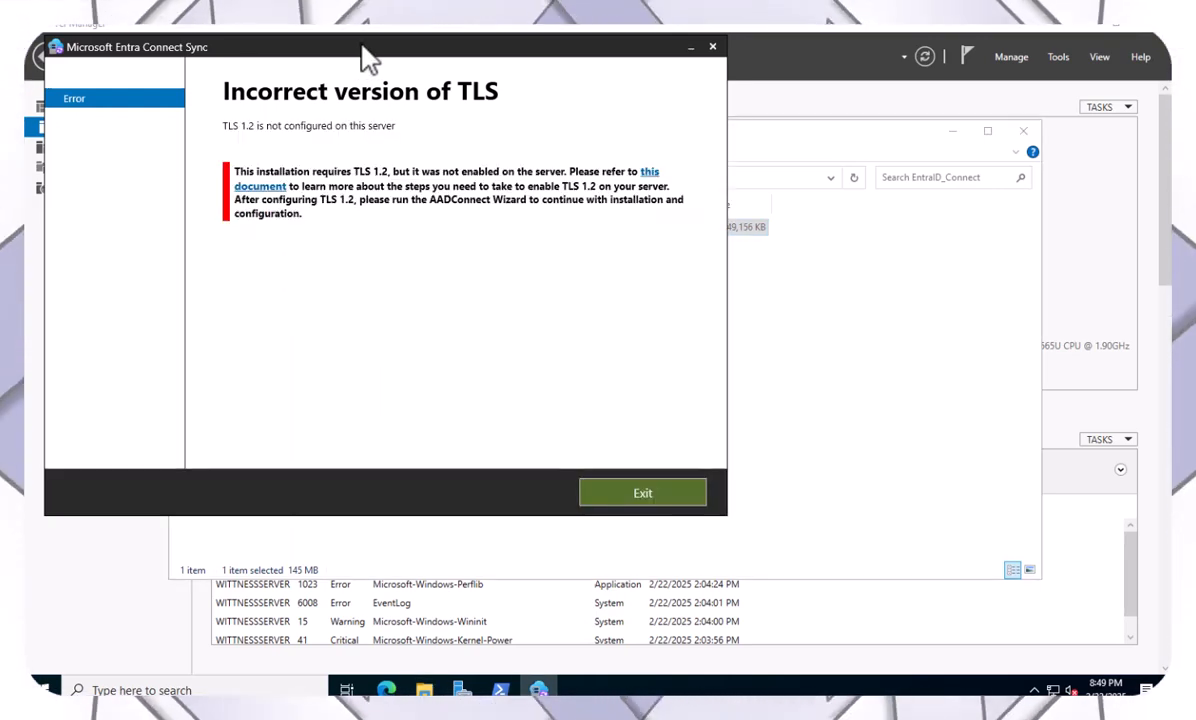
left_click_drag(366, 57, 604, 160)
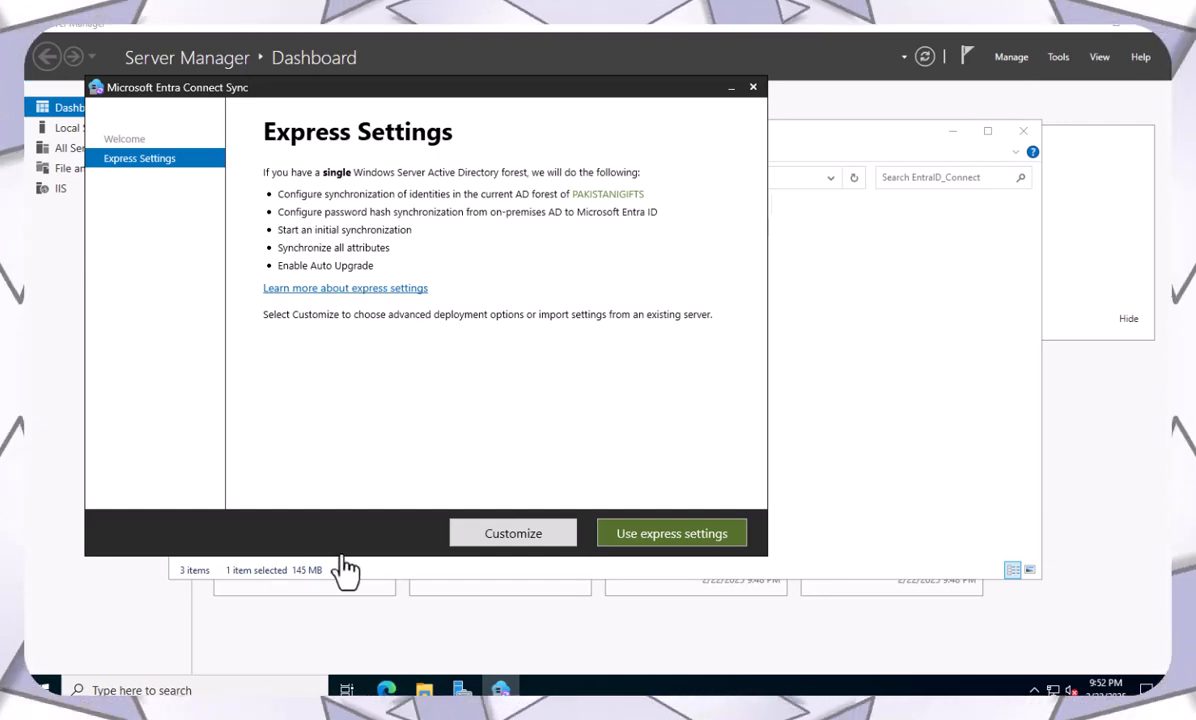
Choose Customize and leave Import synchronization settings and Specify custom sync groups unchecked.
left_click(521, 546)
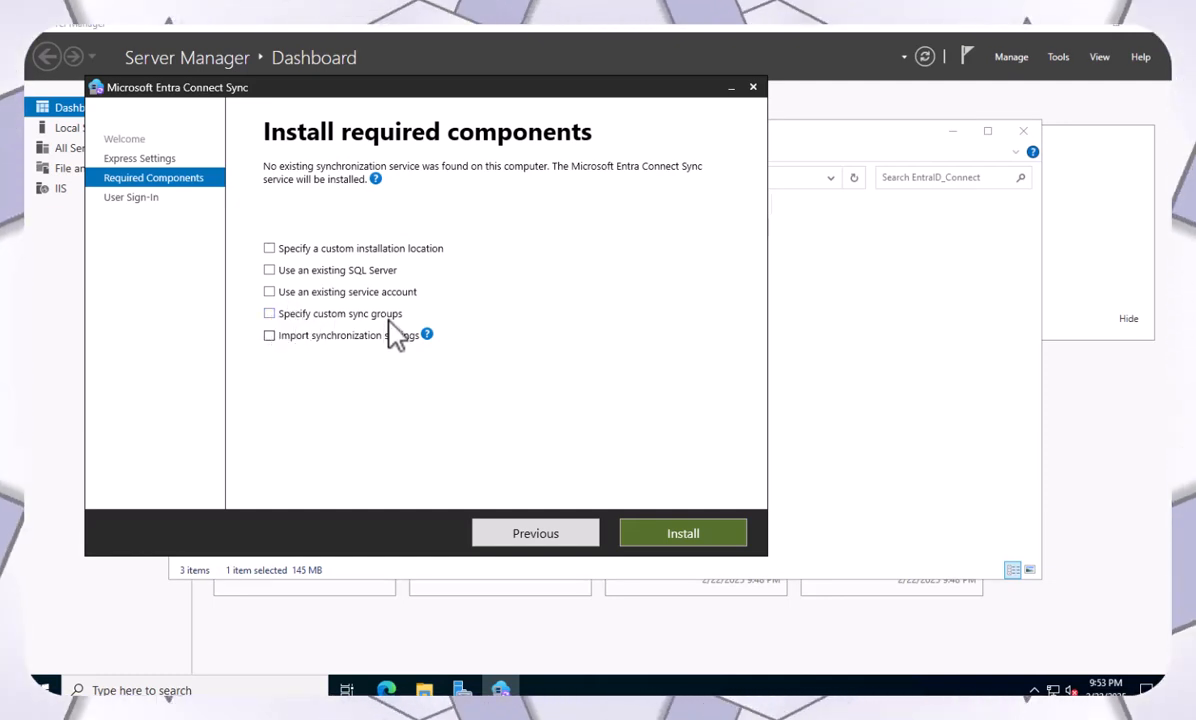
left_click(270, 336)
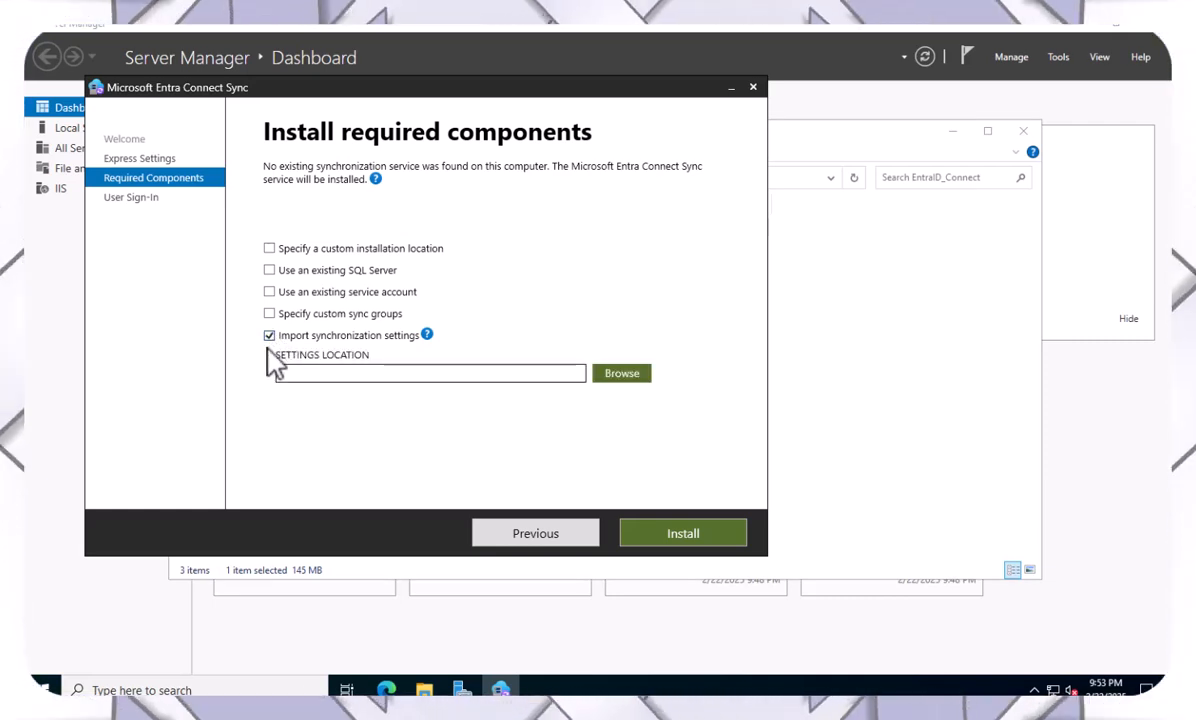
left_click(270, 336)
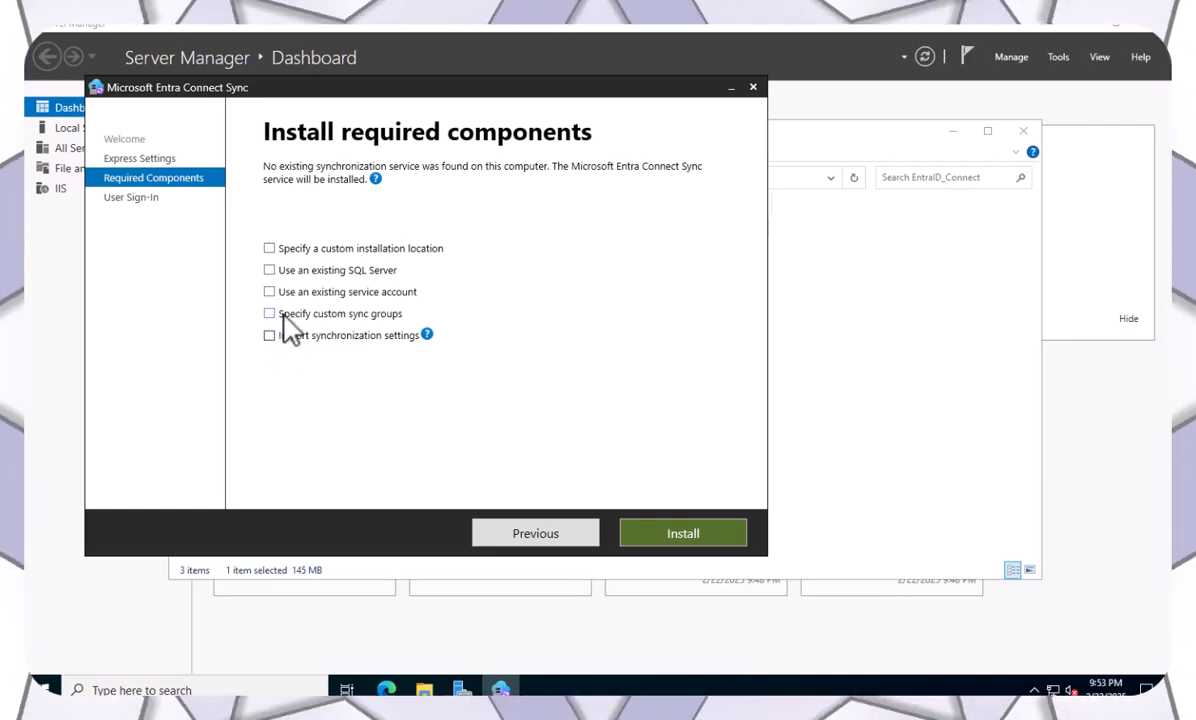
left_click(268, 313)
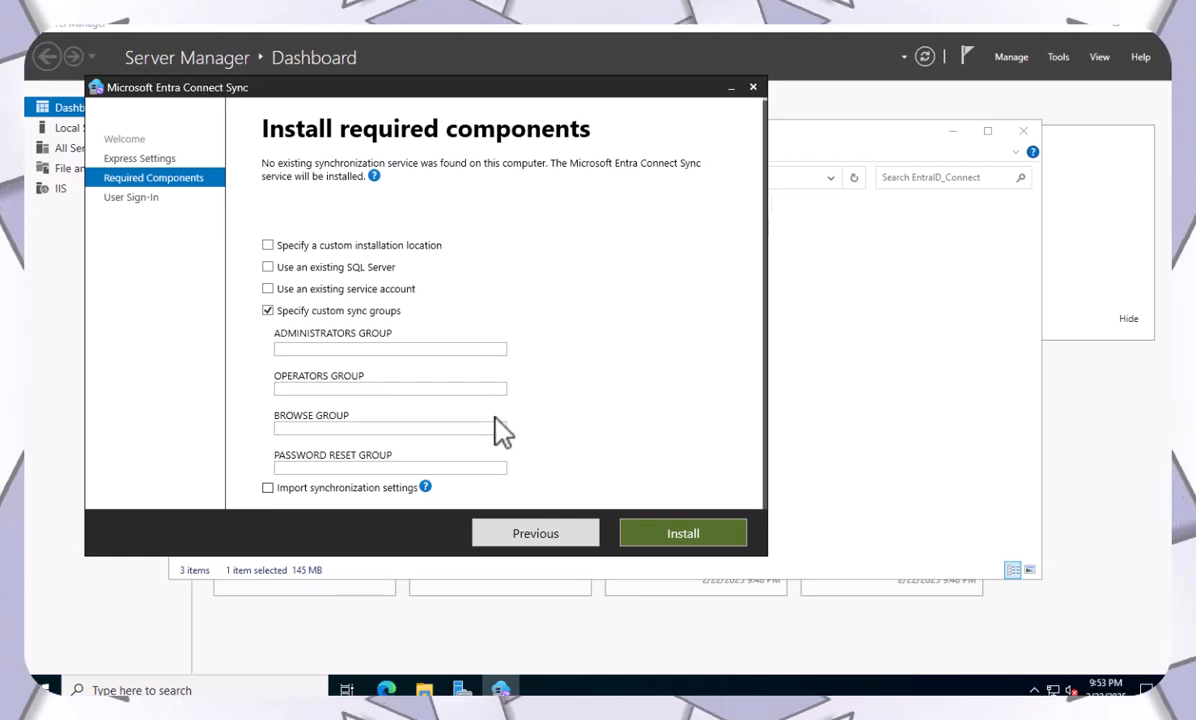
left_click(268, 311)
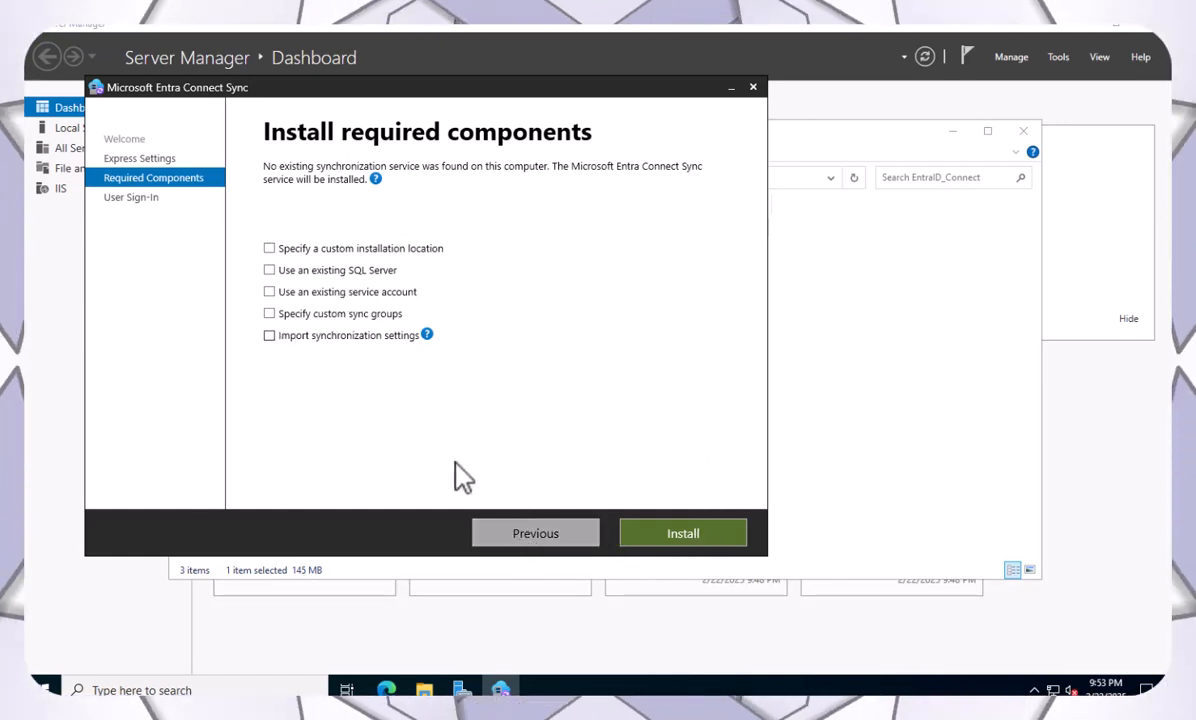
Return to Express Settings and choose Use express settings to install the required components.
left_click(478, 524)
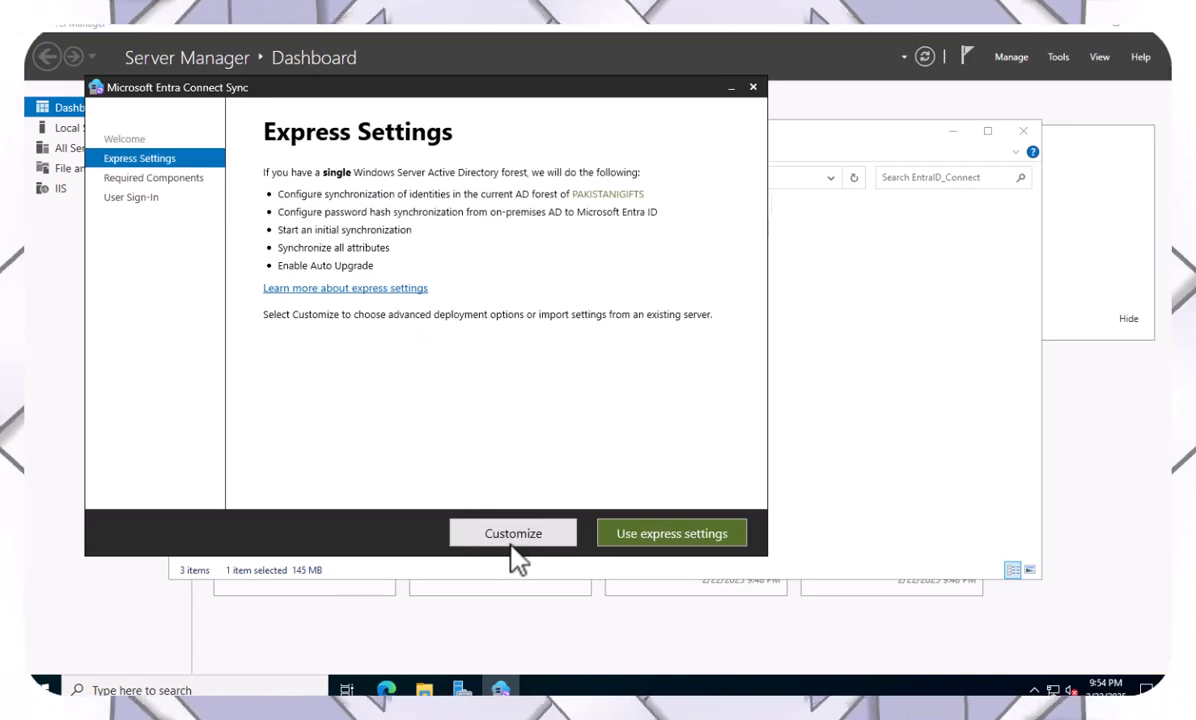
left_click(667, 536)
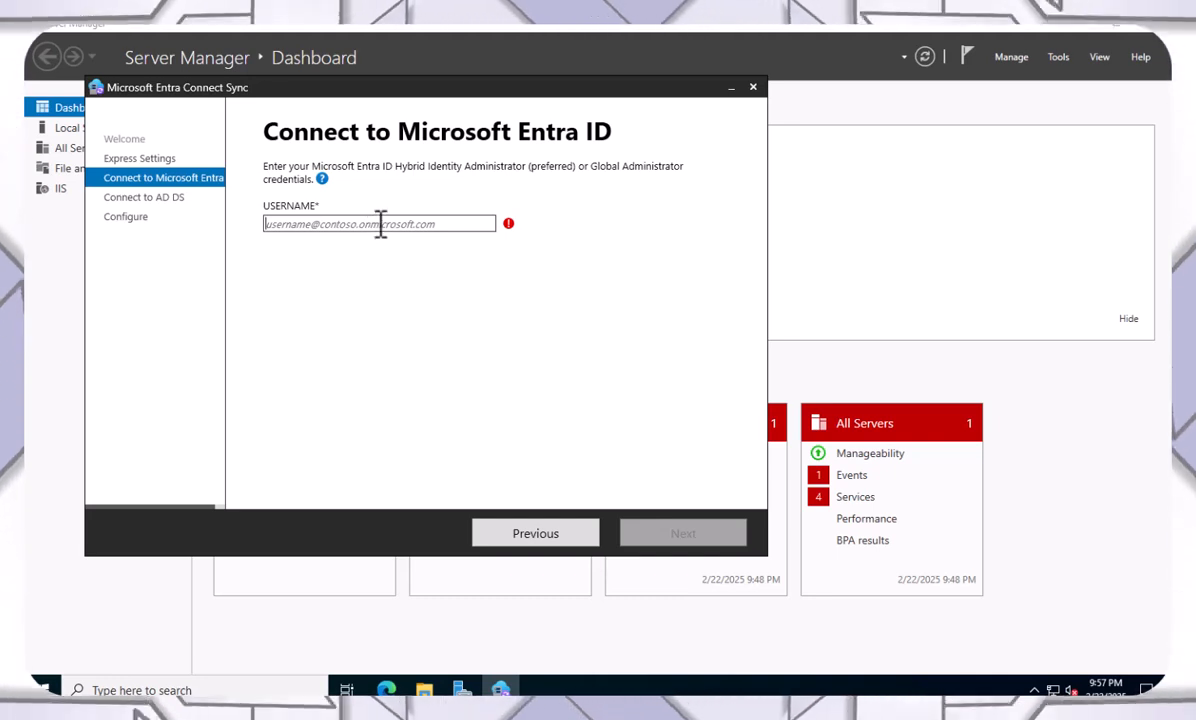
Sign in to Microsoft Entra ID with the administrator's e-mail and password.
key("ctrl+v")
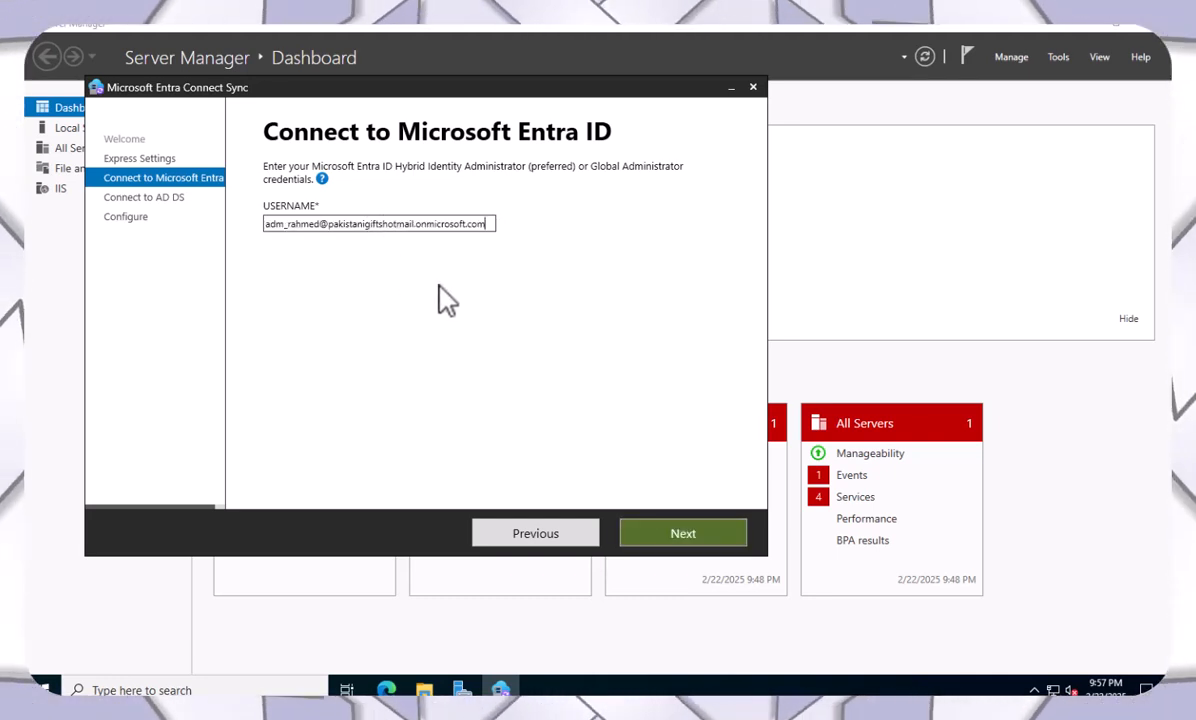
left_click(680, 538)
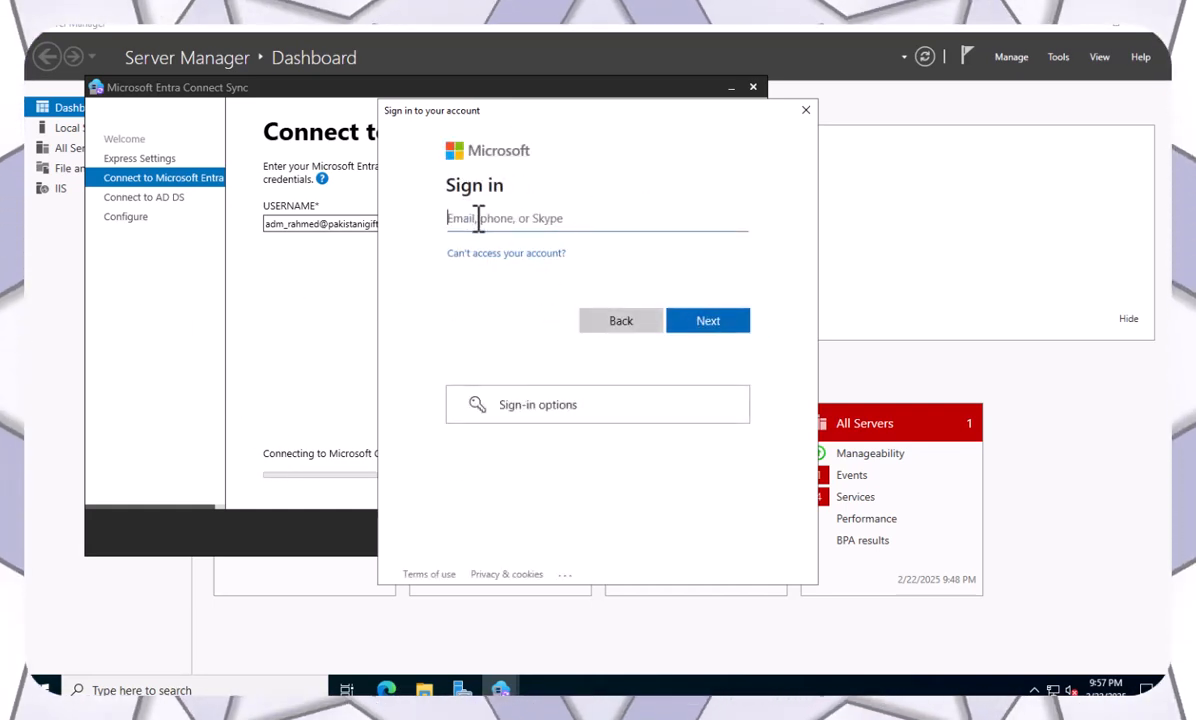
key("ctrl+v")
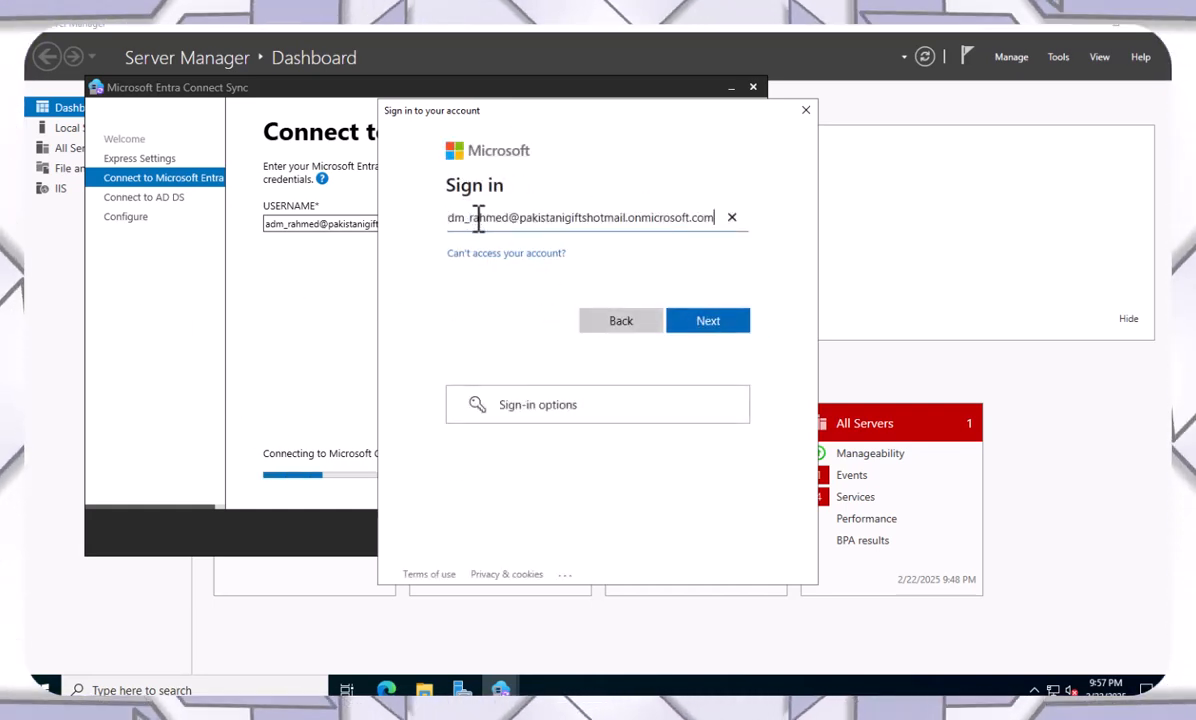
left_click(720, 321)
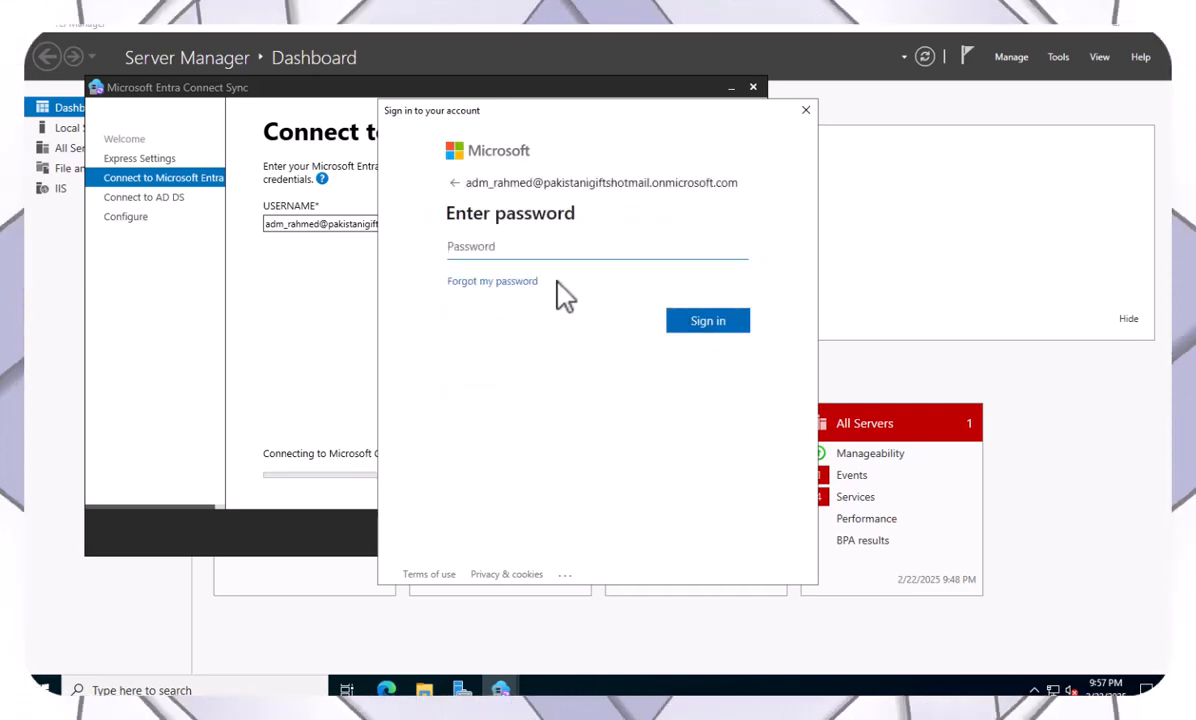
type("••")
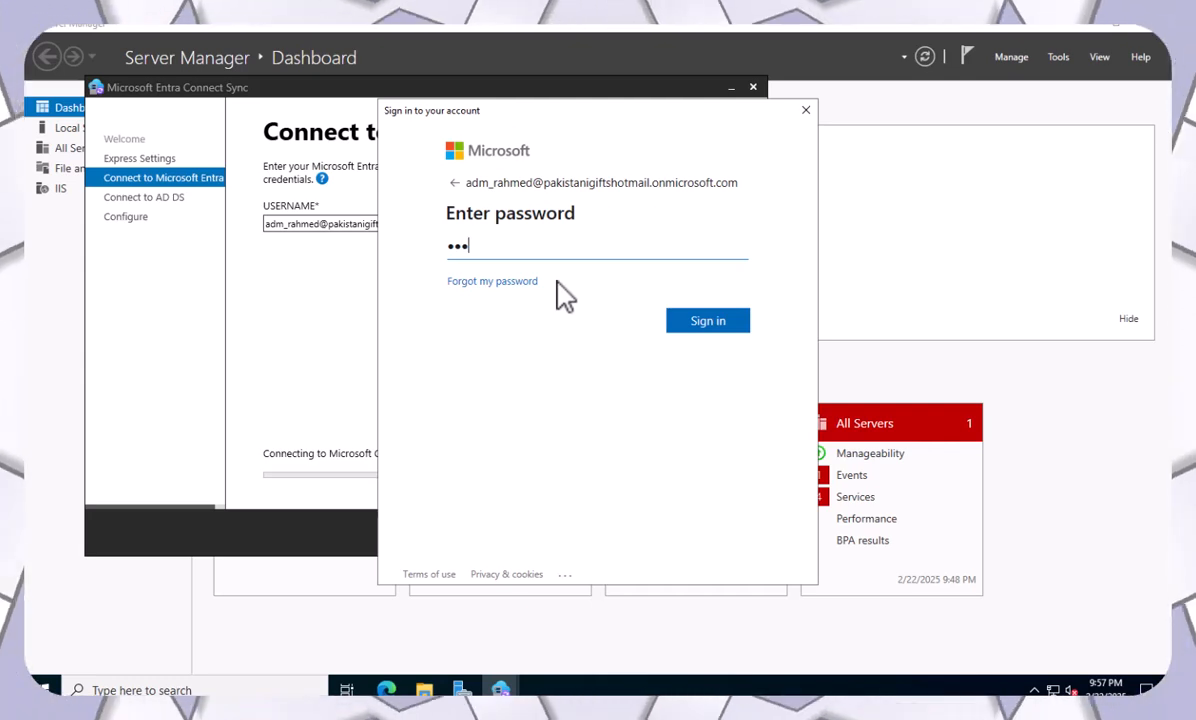
type("•••••")
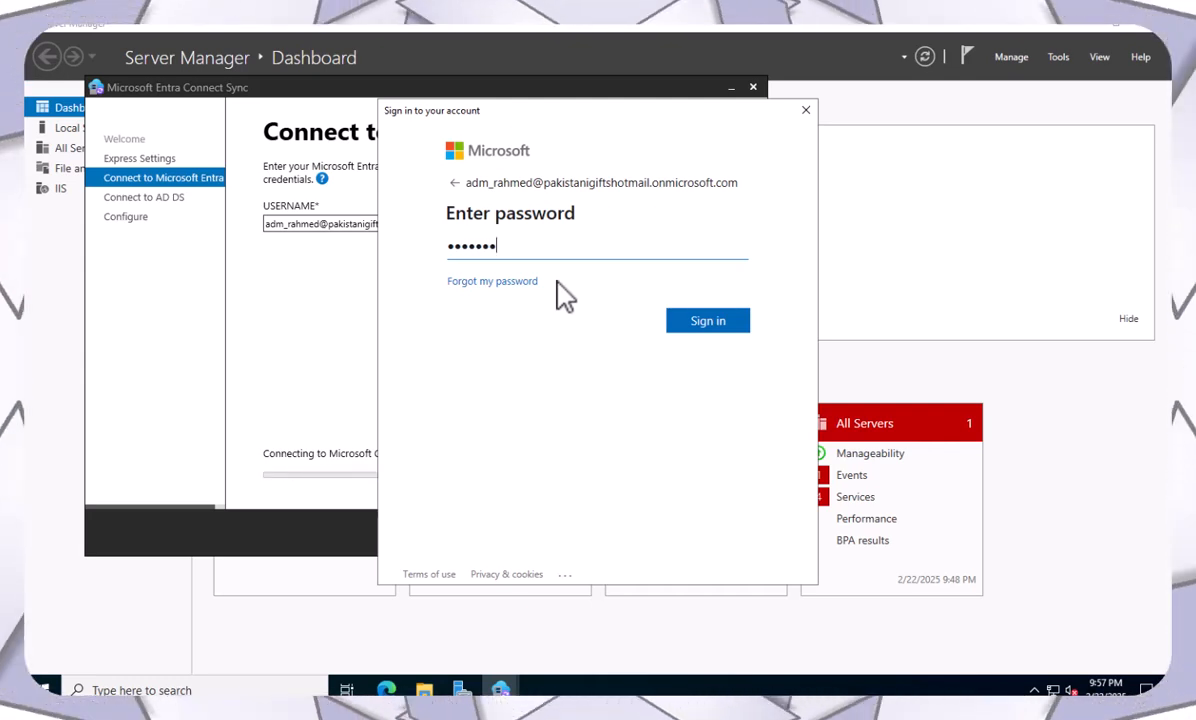
type("•••")
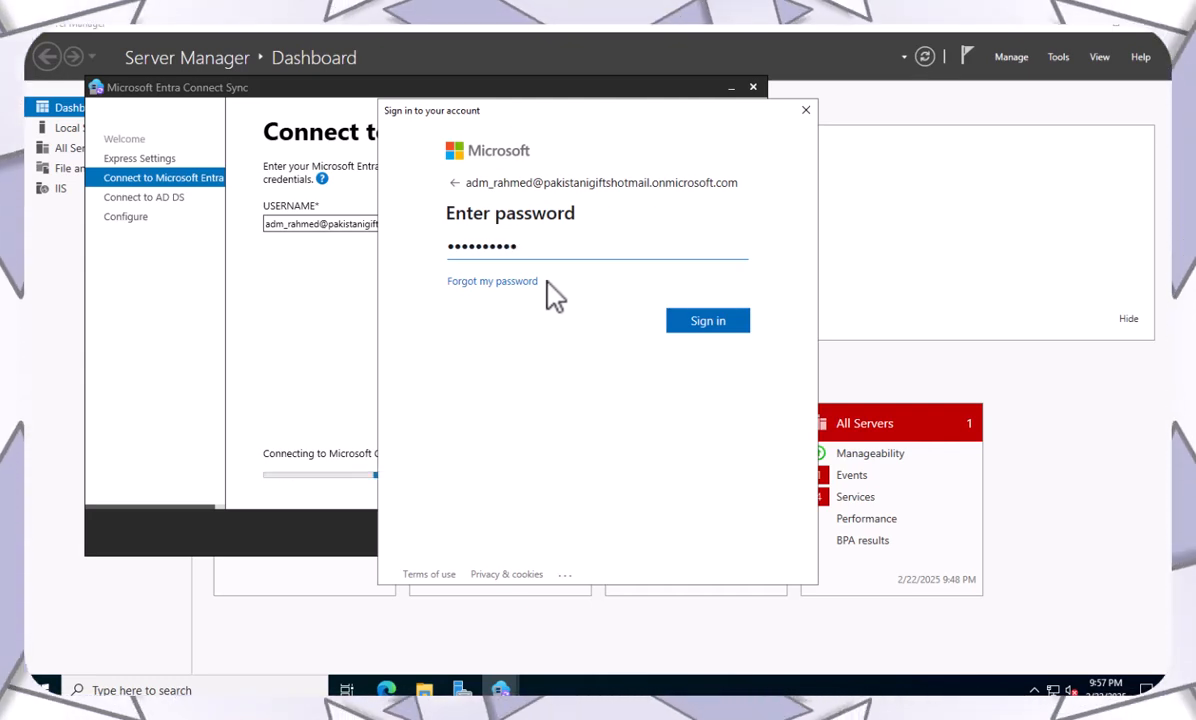
left_click(710, 322)
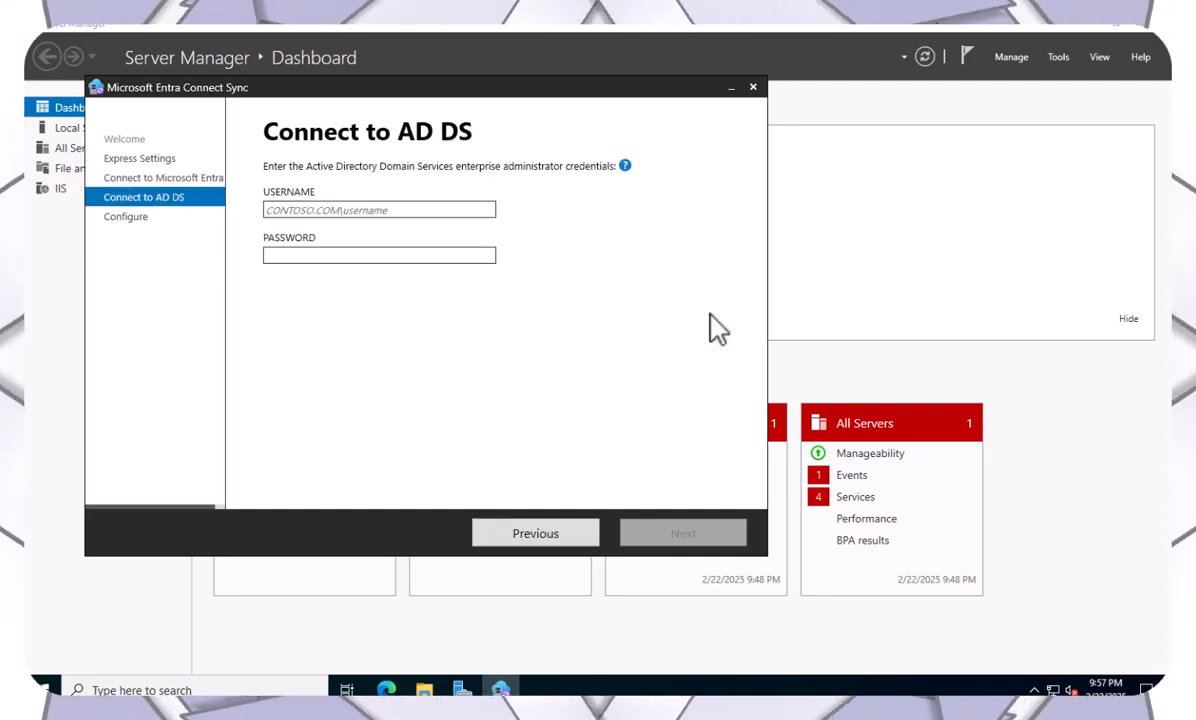
Enter the PakistaniGifts domain Administrator username and password for AD DS and continue.
left_click(328, 208)
left_click(443, 255)
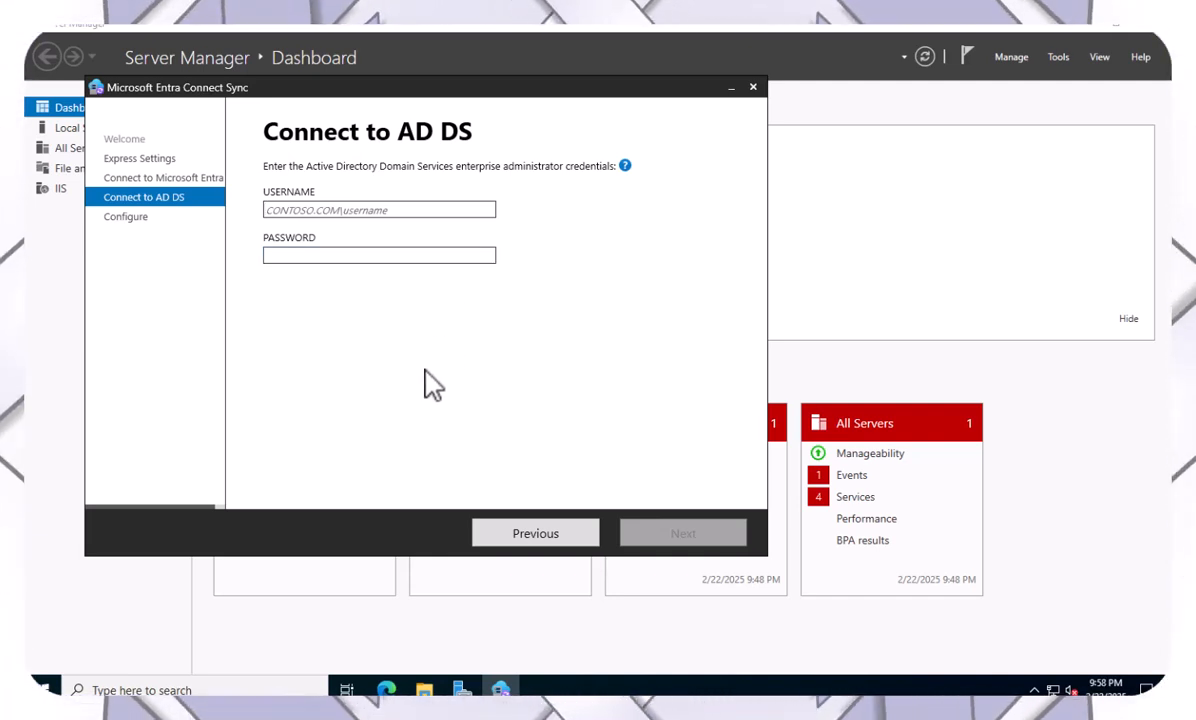
type("PakistaniGifts")
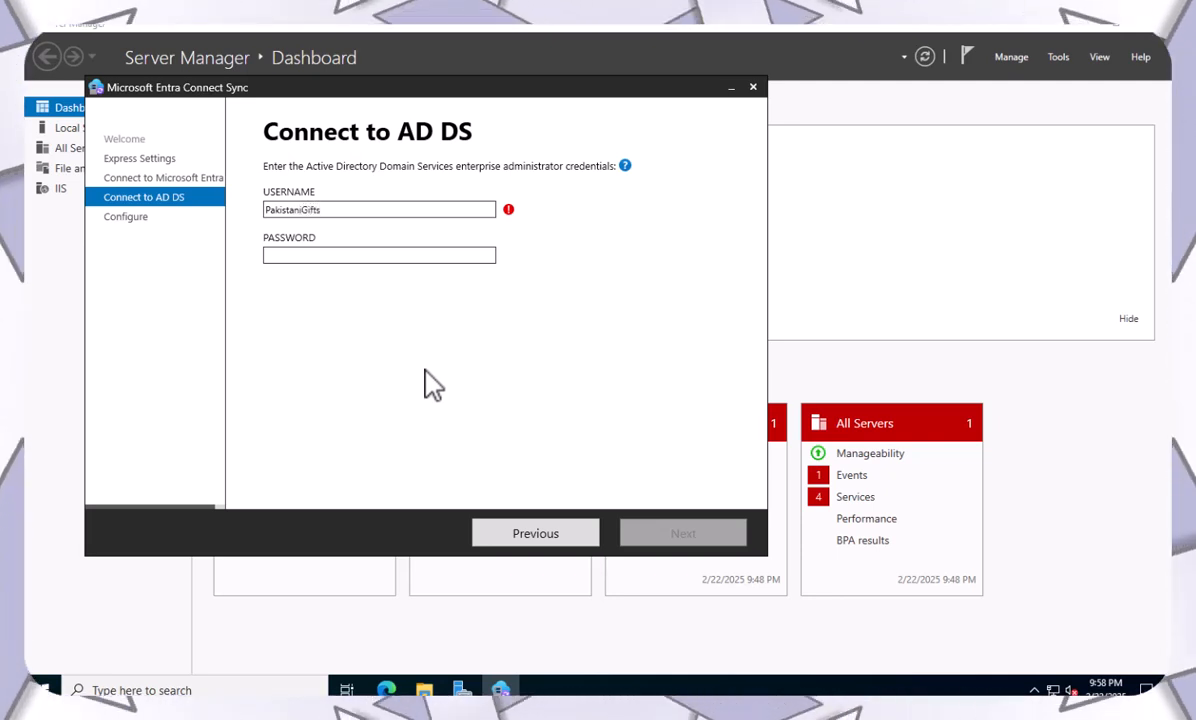
type("\\A")
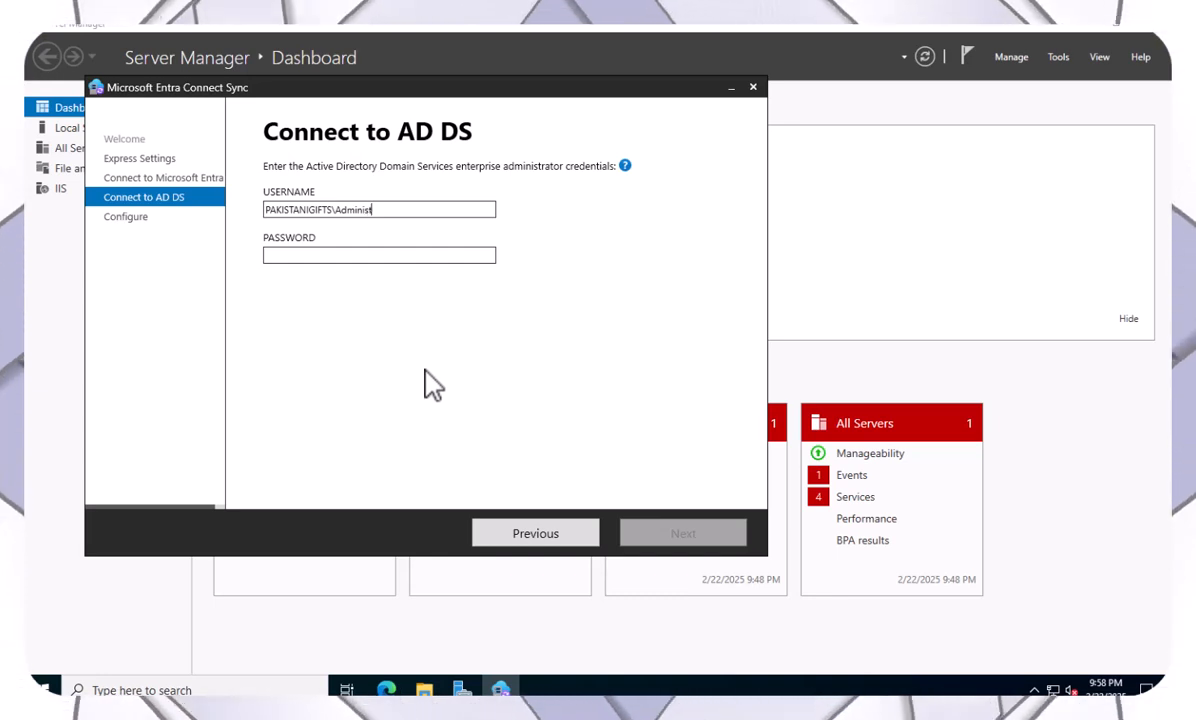
key("Tab")
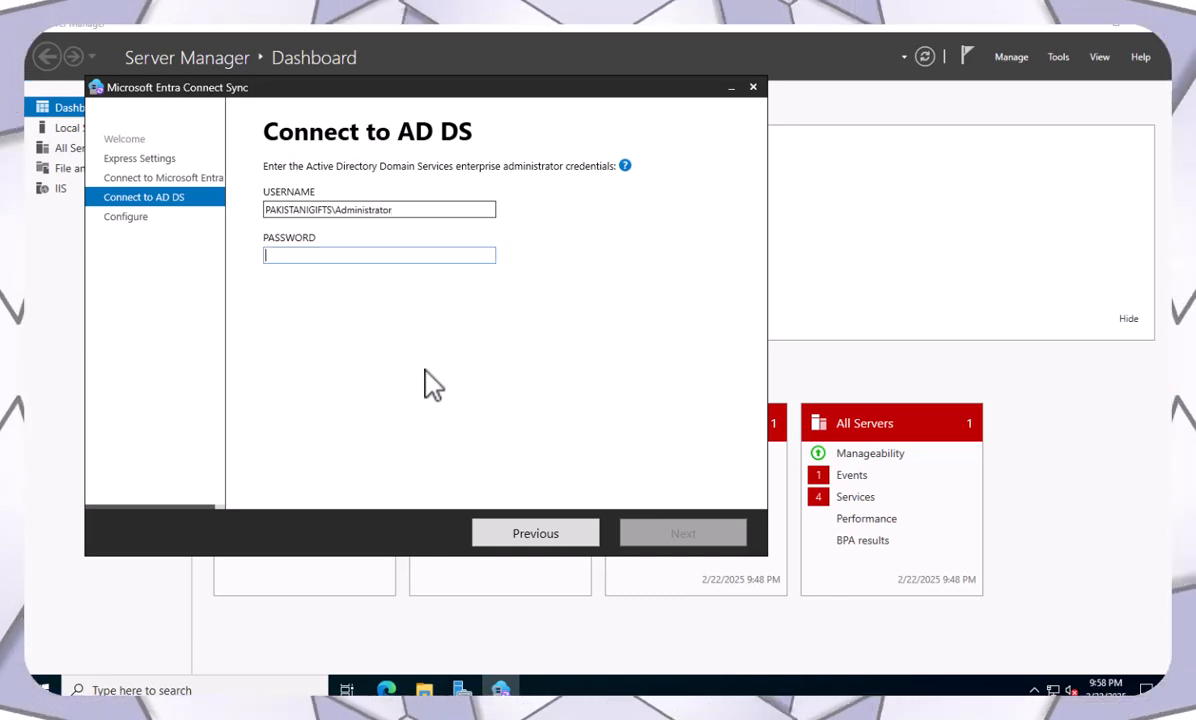
type("•")
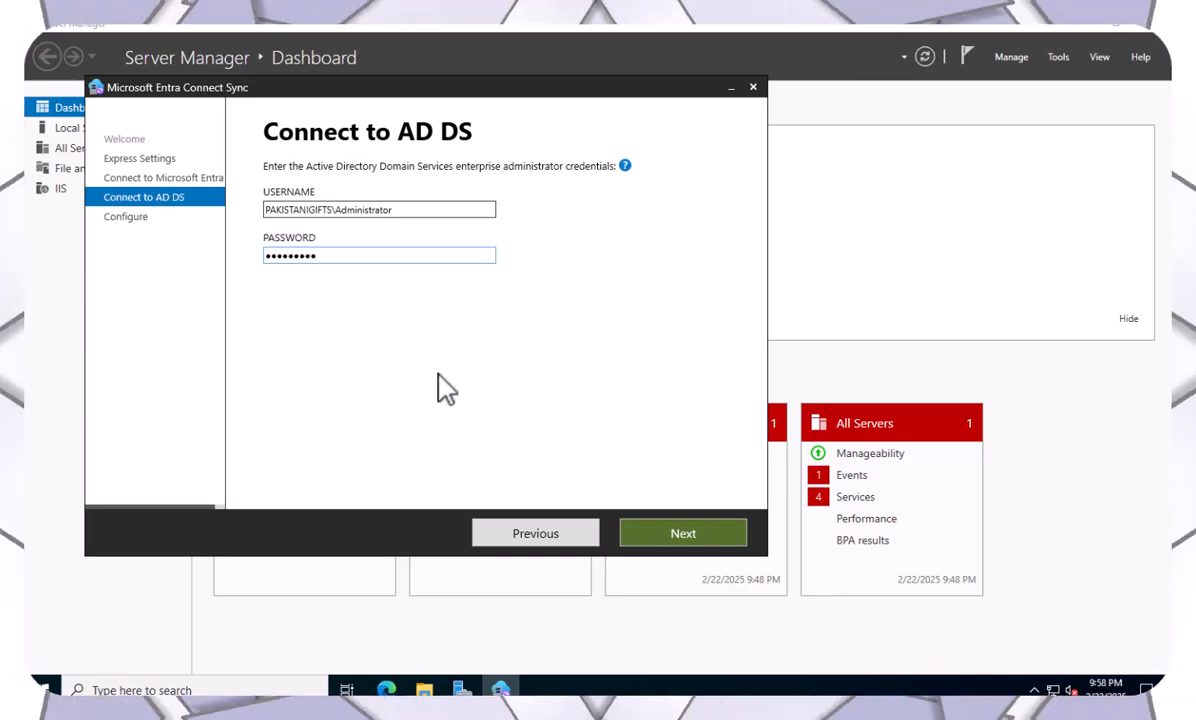
left_click(660, 540)
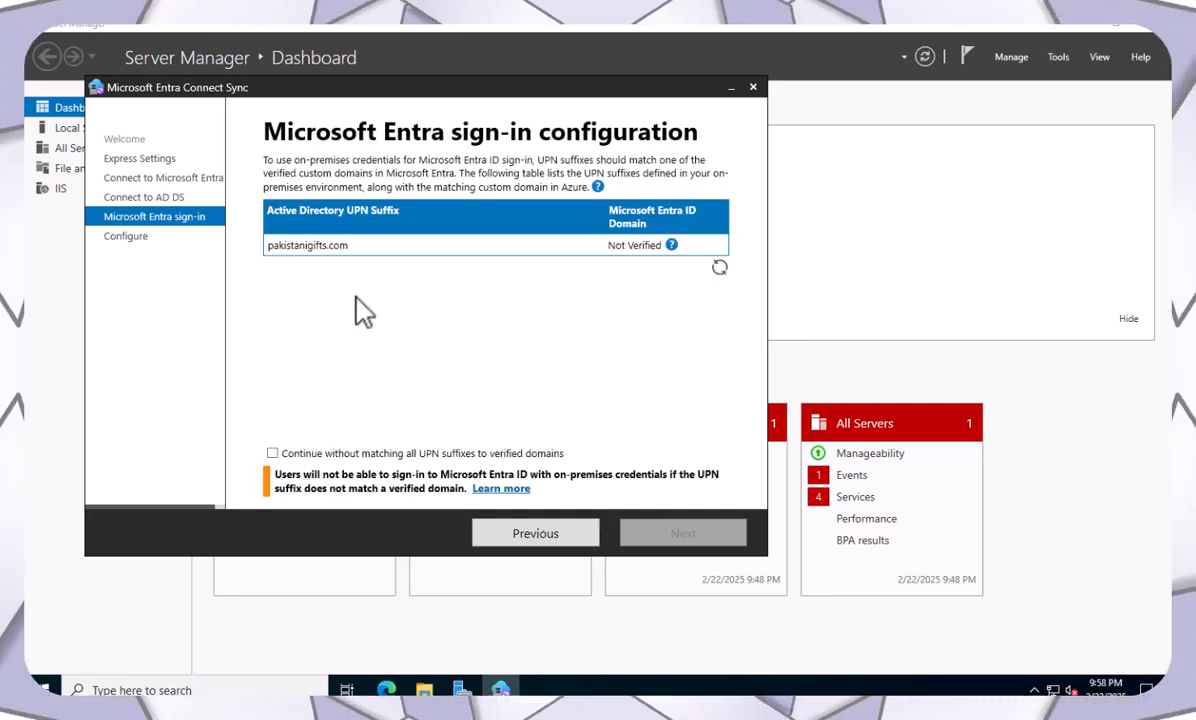
Proceed past the unverified pakistanigifts.com UPN suffix, enable Exchange hybrid deployment, then power on EXCH-01.
left_click(272, 454)
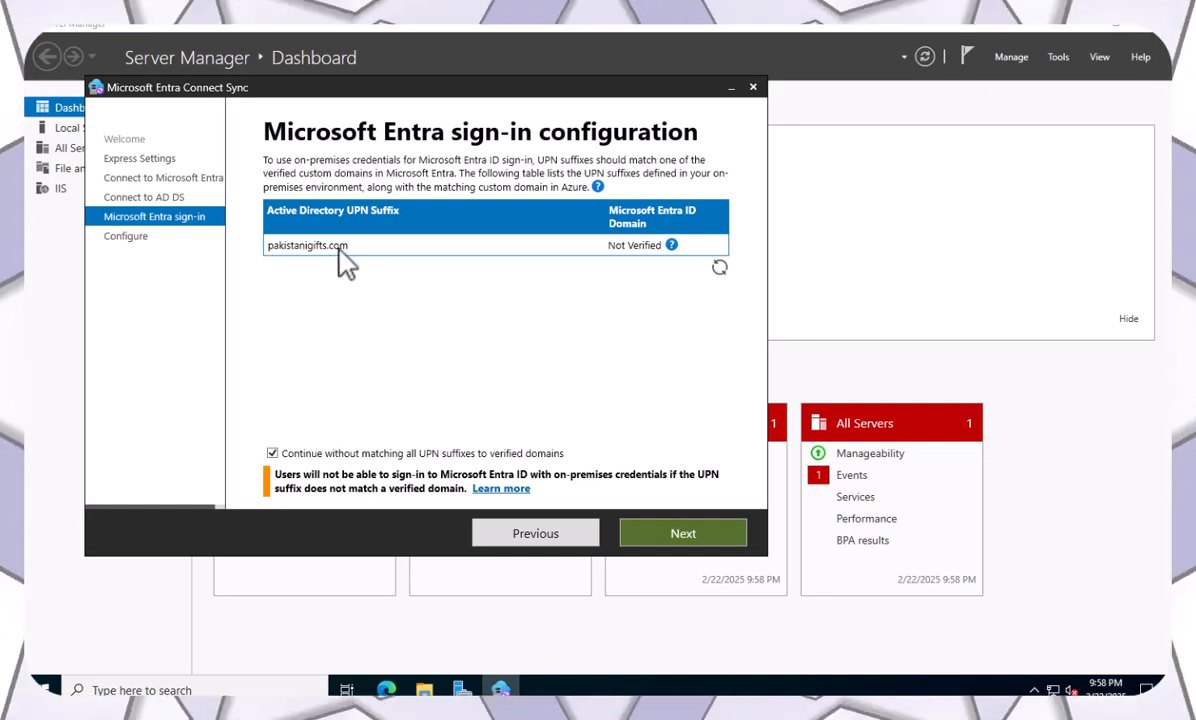
left_click(667, 540)
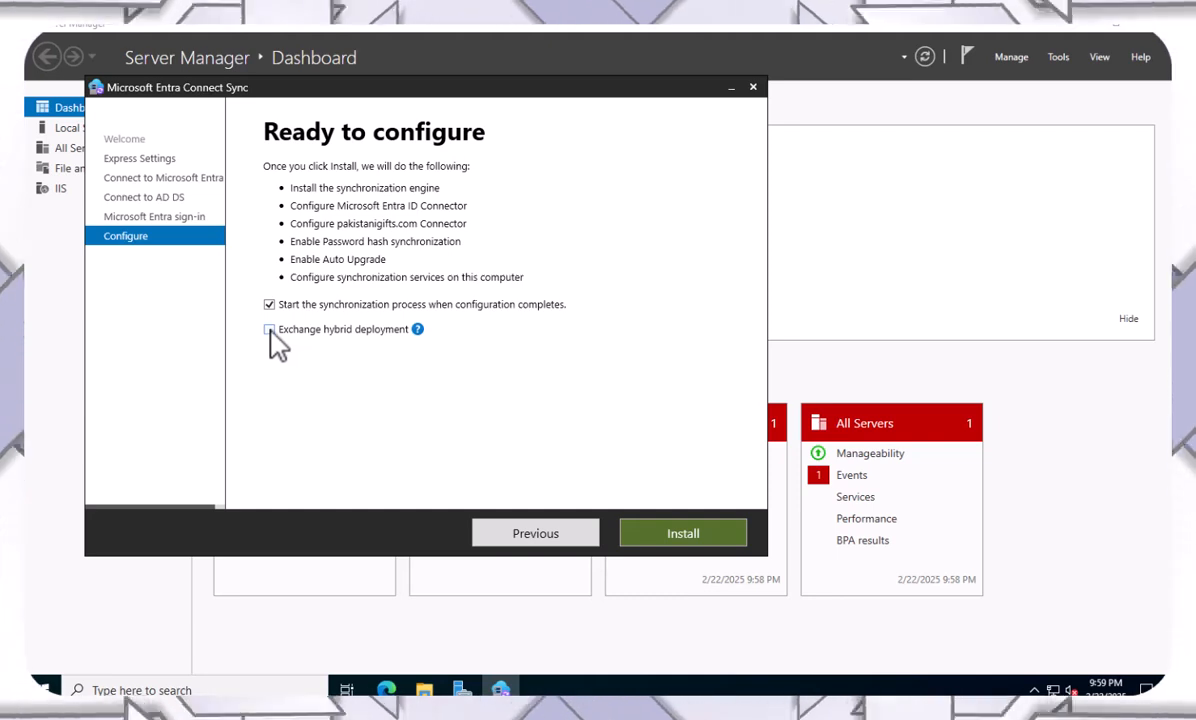
left_click(269, 330)
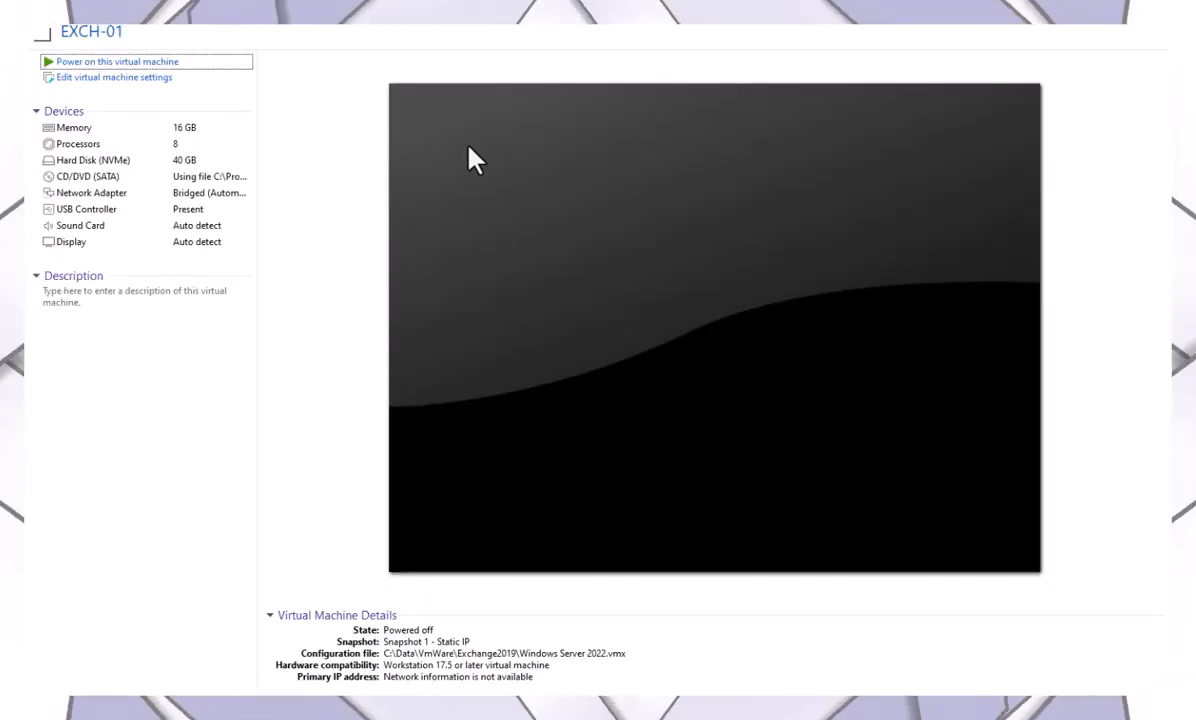
left_click(90, 62)
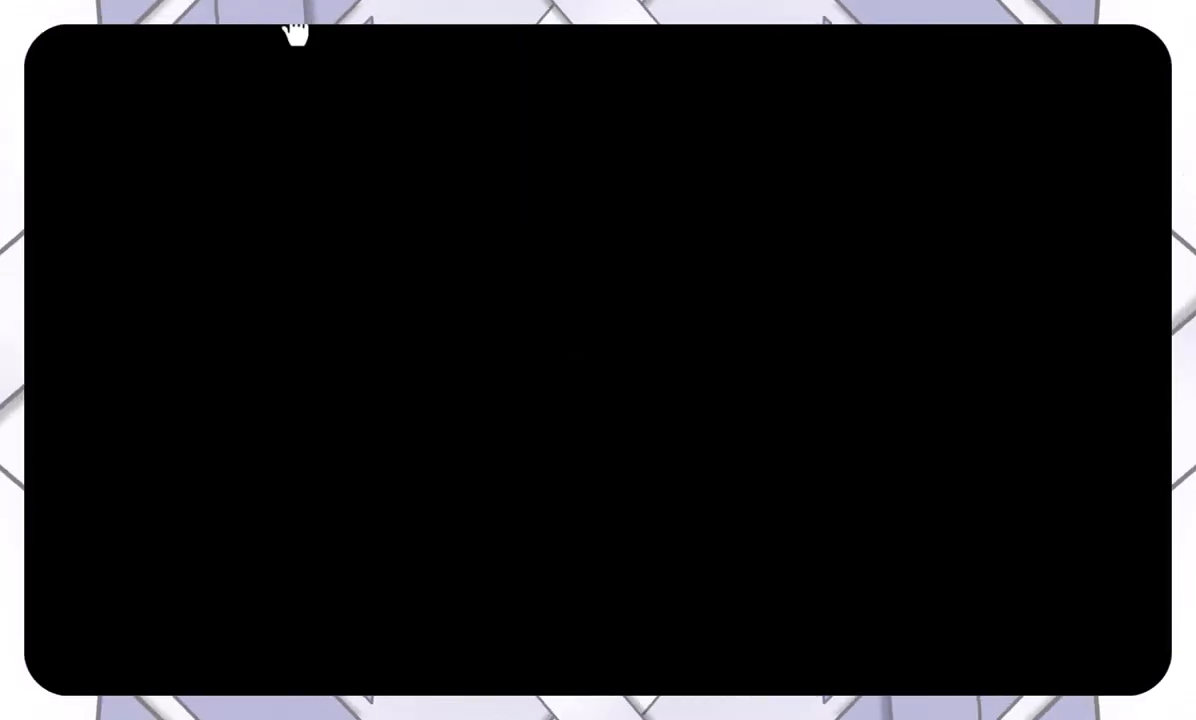
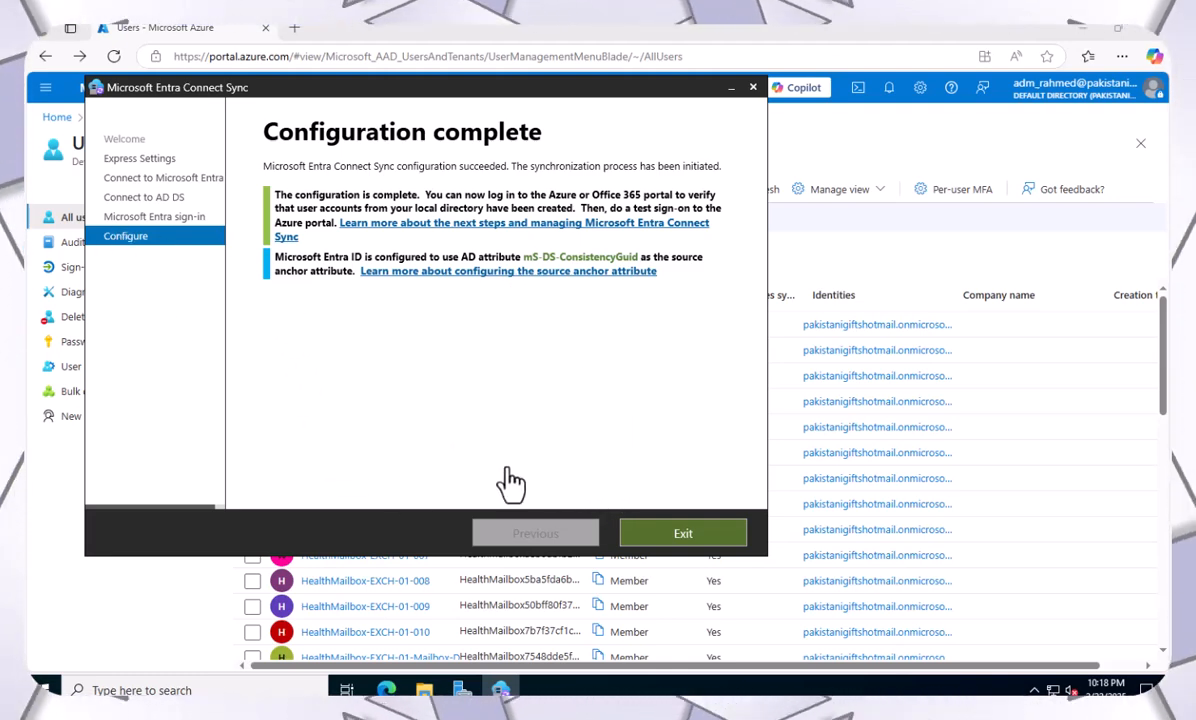
Exit the wizard and confirm the Azure AD Connect and Microsoft Azure AD Sync folders exist in Program Files.
left_click(655, 540)
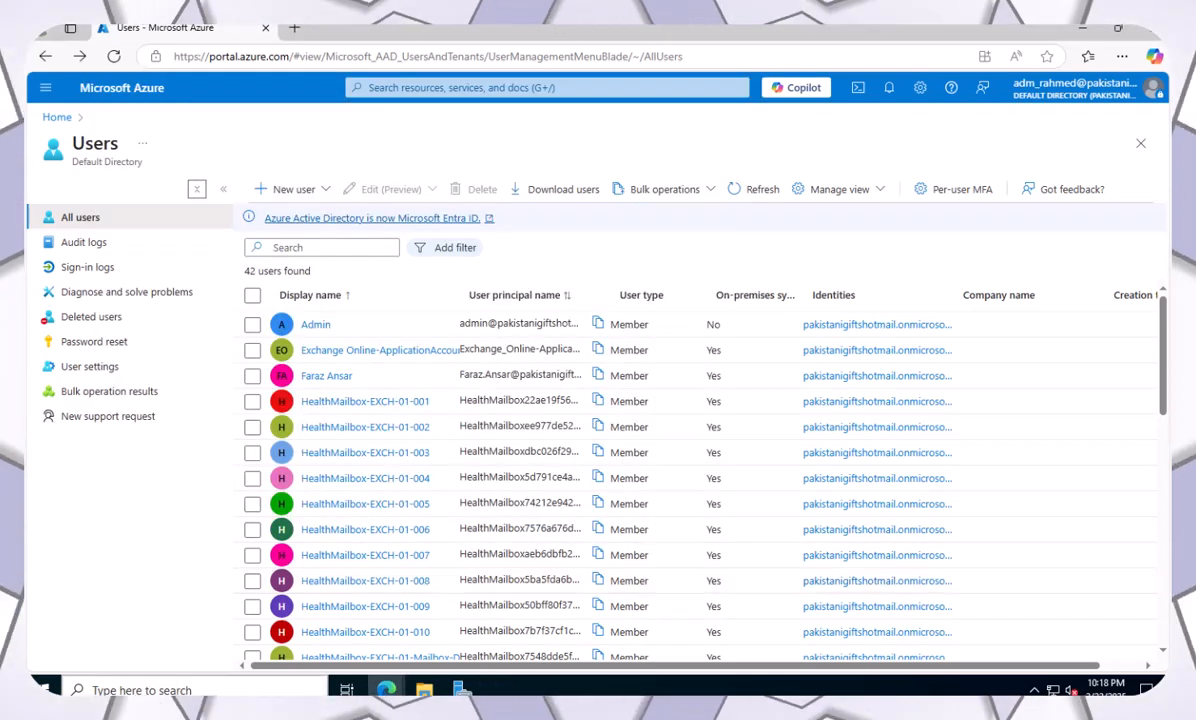
left_click(459, 689)
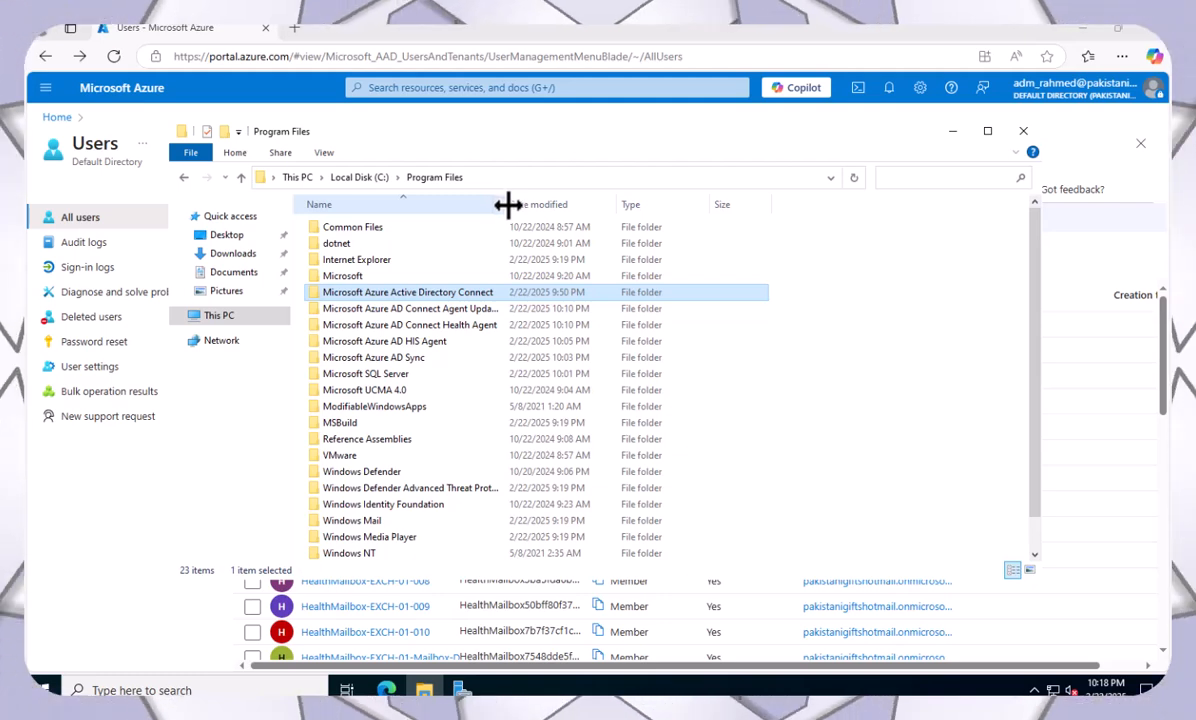
left_click_drag(510, 204, 566, 204)
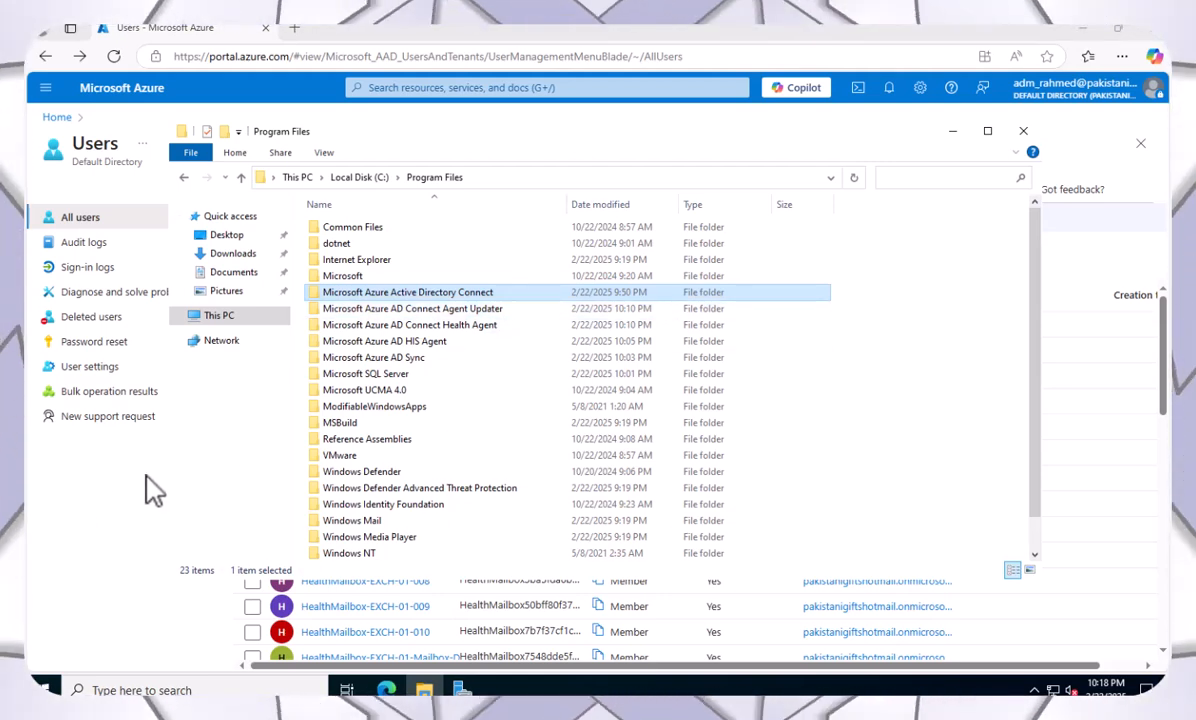
left_click(401, 360)
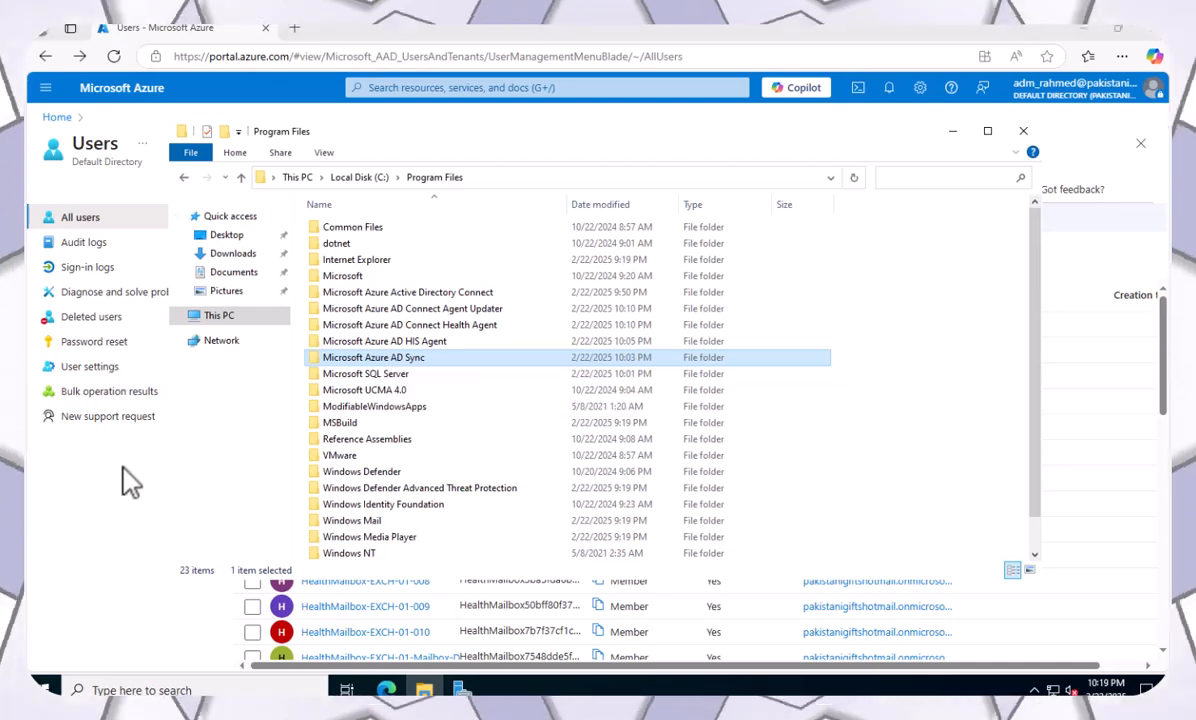
left_click(951, 131)
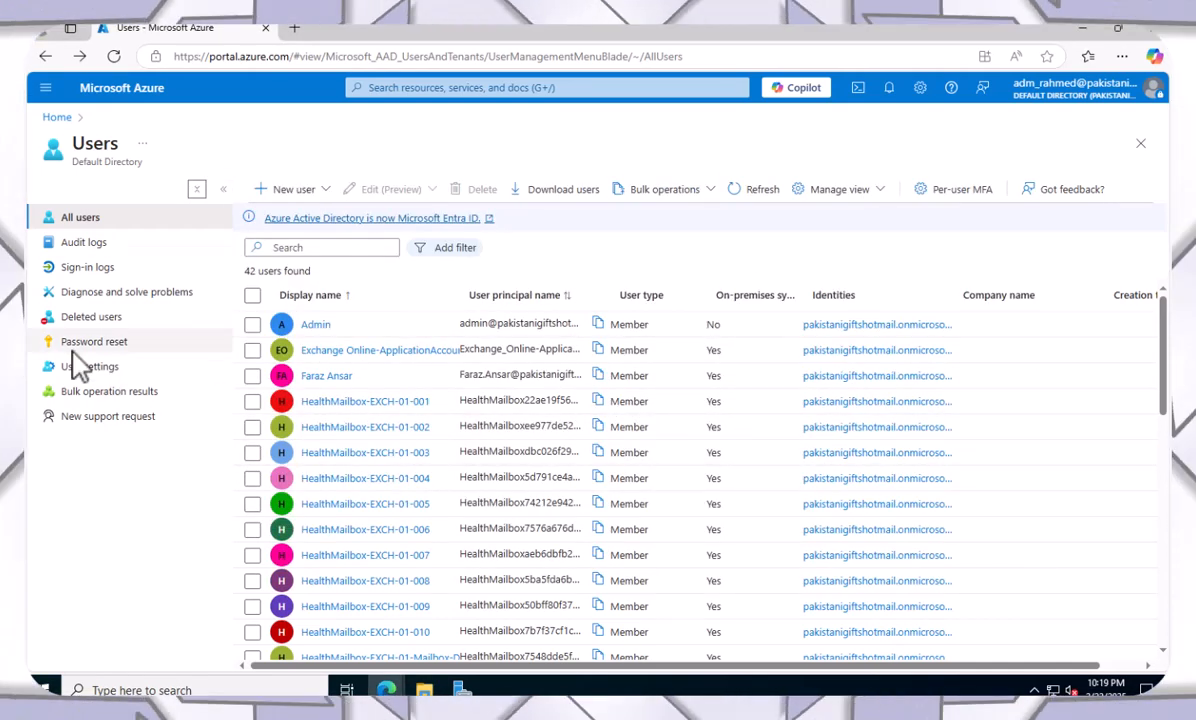
Open Microsoft Entra ID > Microsoft Entra Connect > Connect Sync and confirm sync and password hash sync are Enabled.
left_click(62, 119)
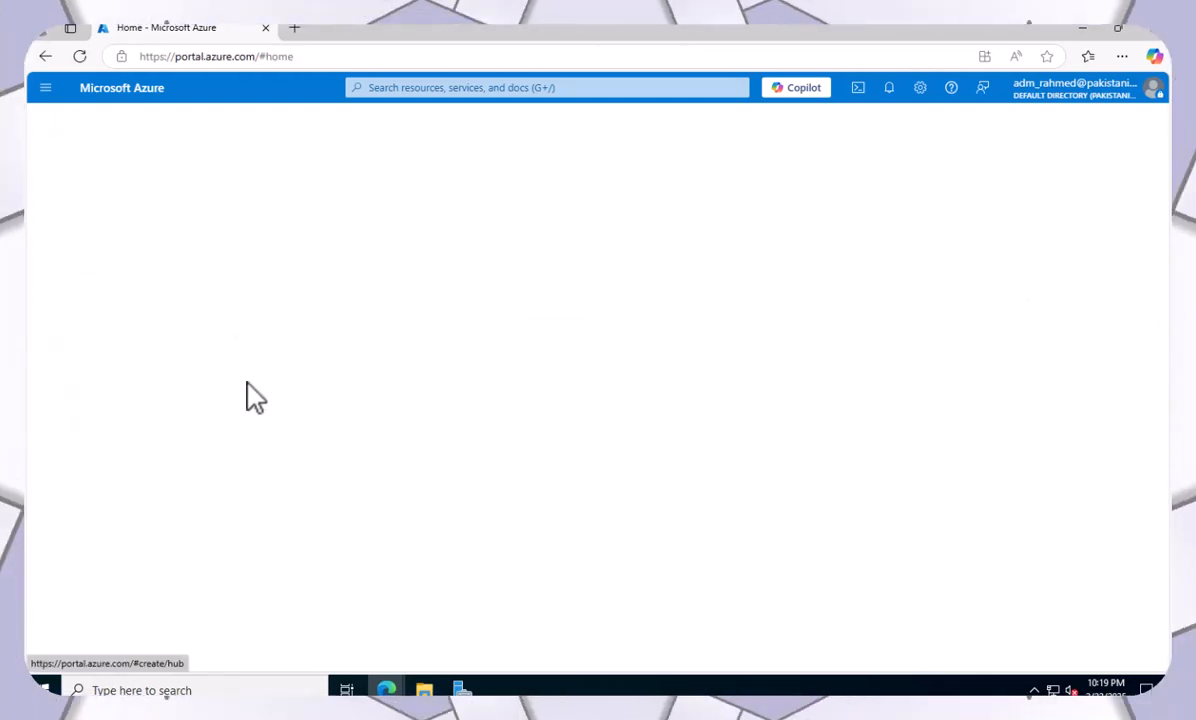
scroll(352, 516, "down", 1)
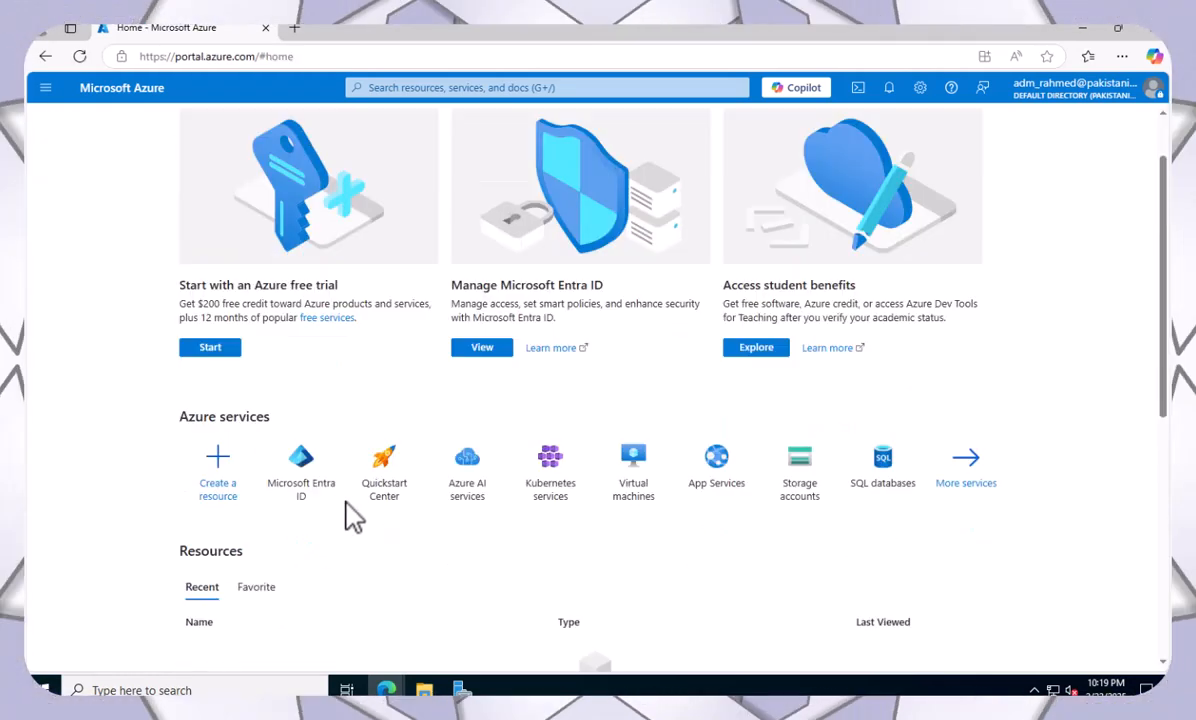
left_click(310, 485)
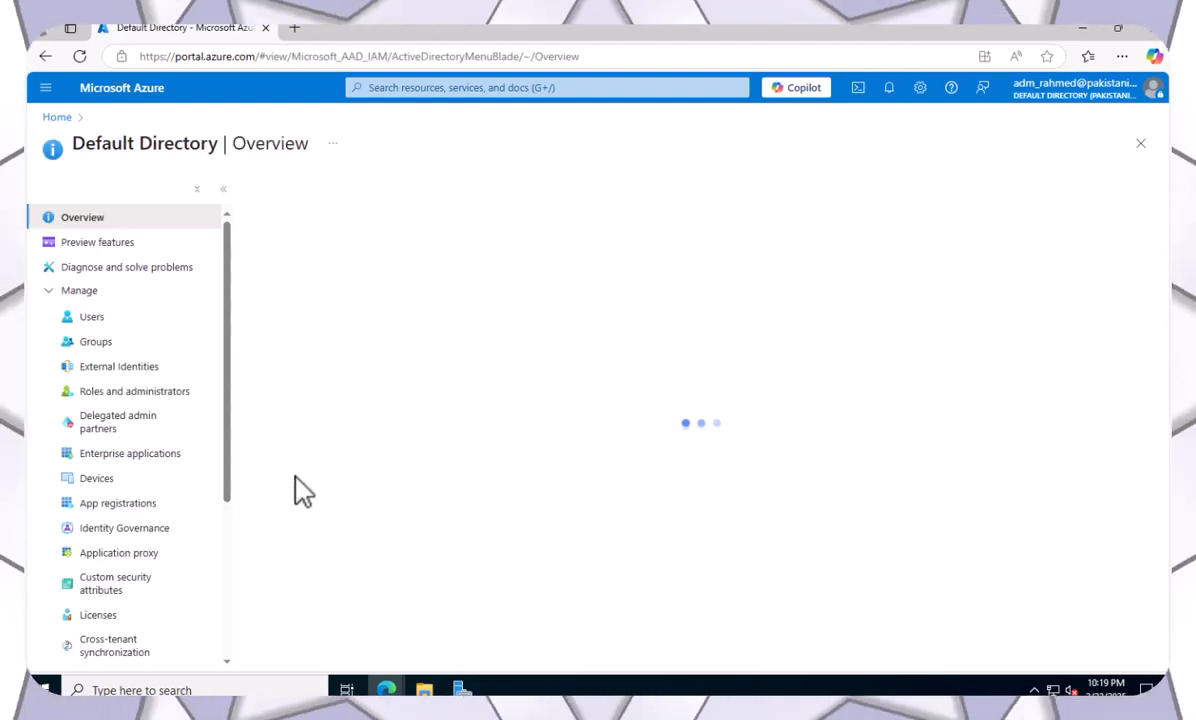
scroll(147, 513, "down", 3)
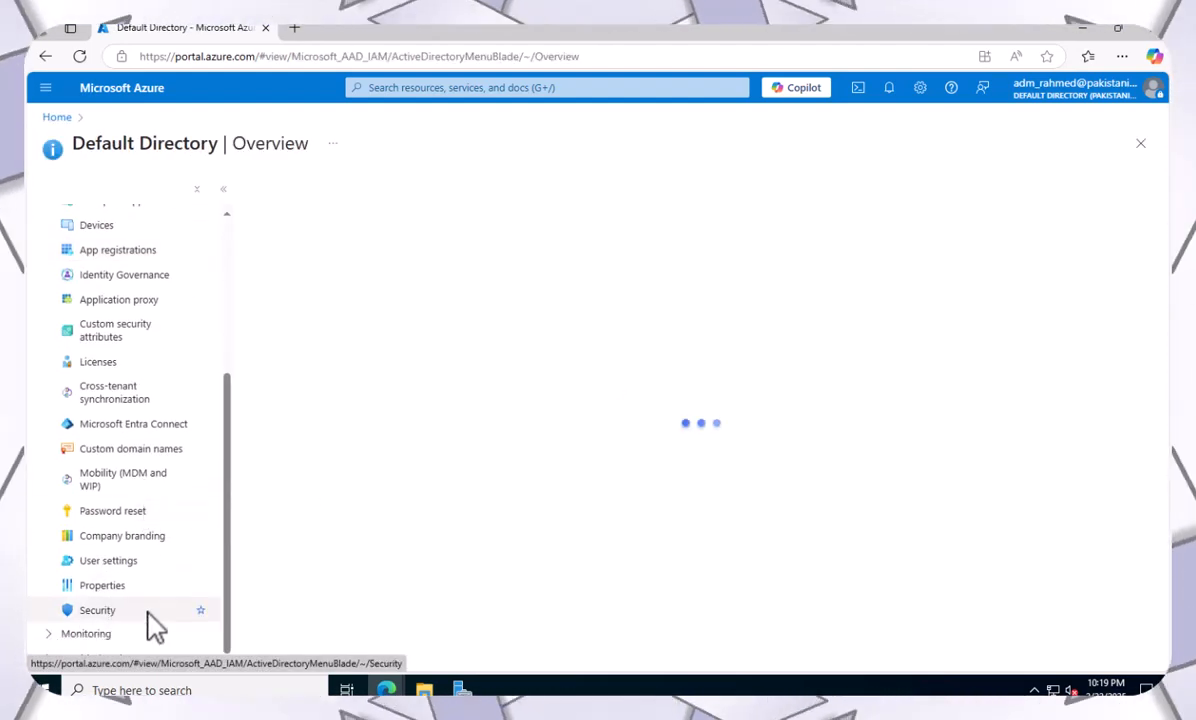
left_click(132, 426)
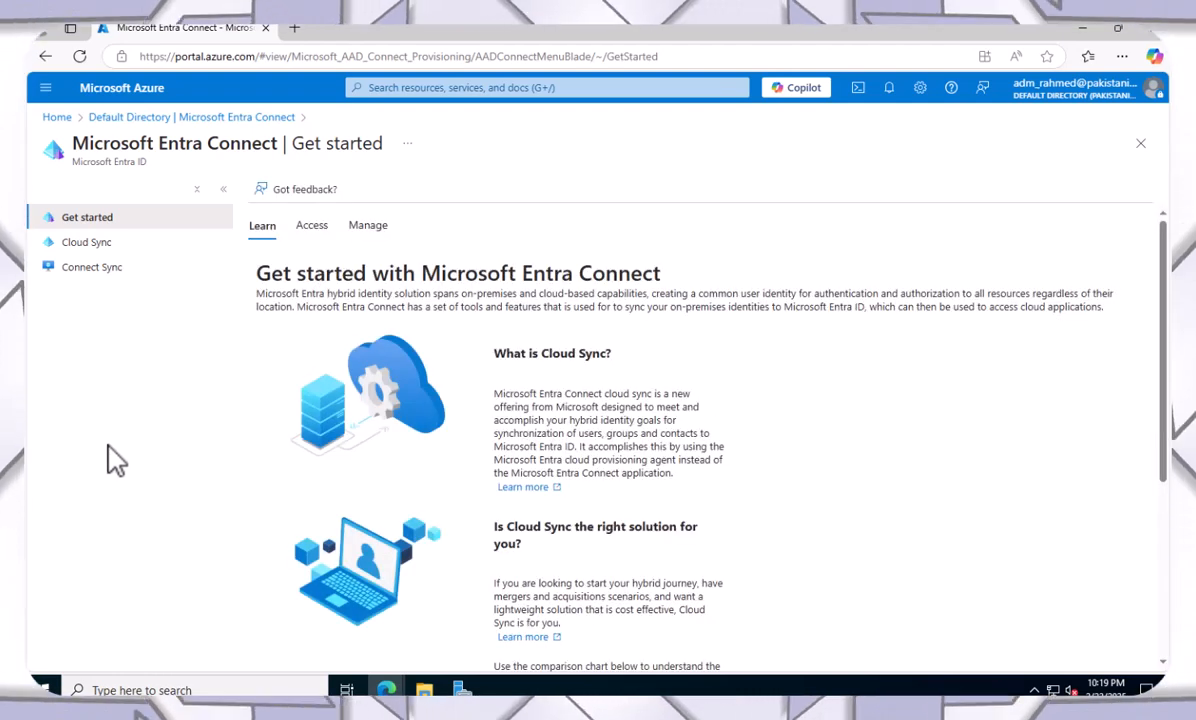
left_click(98, 274)
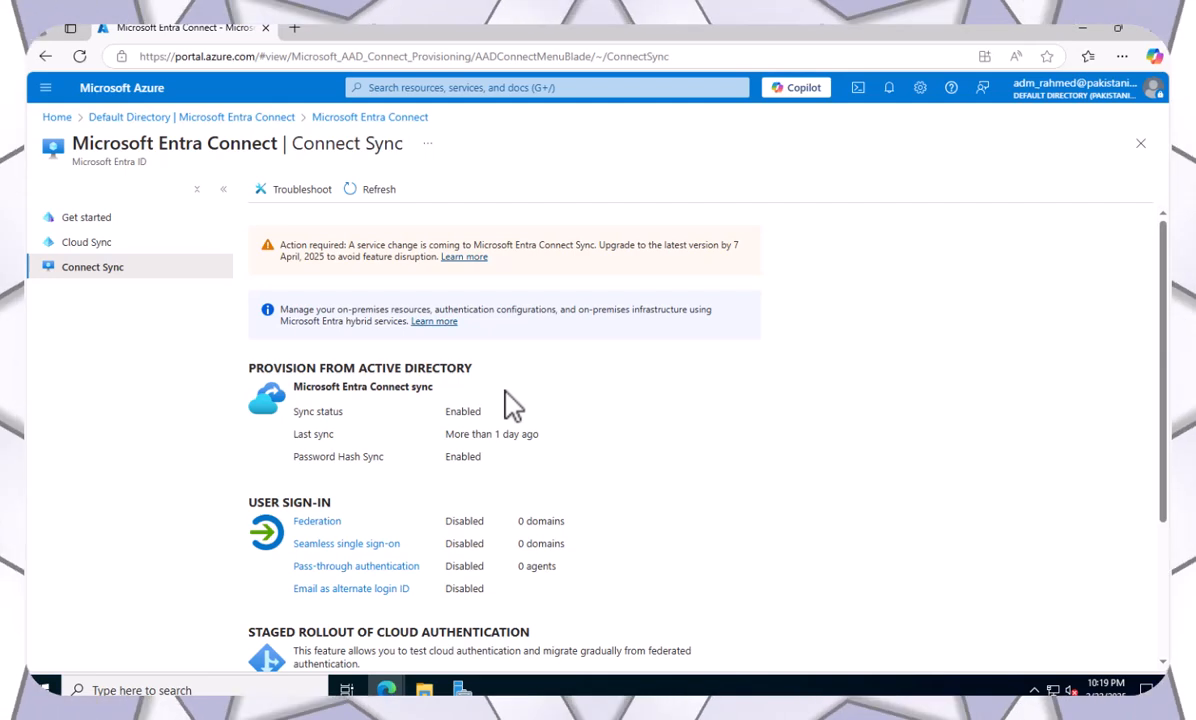
scroll(512, 405, "down", 3)
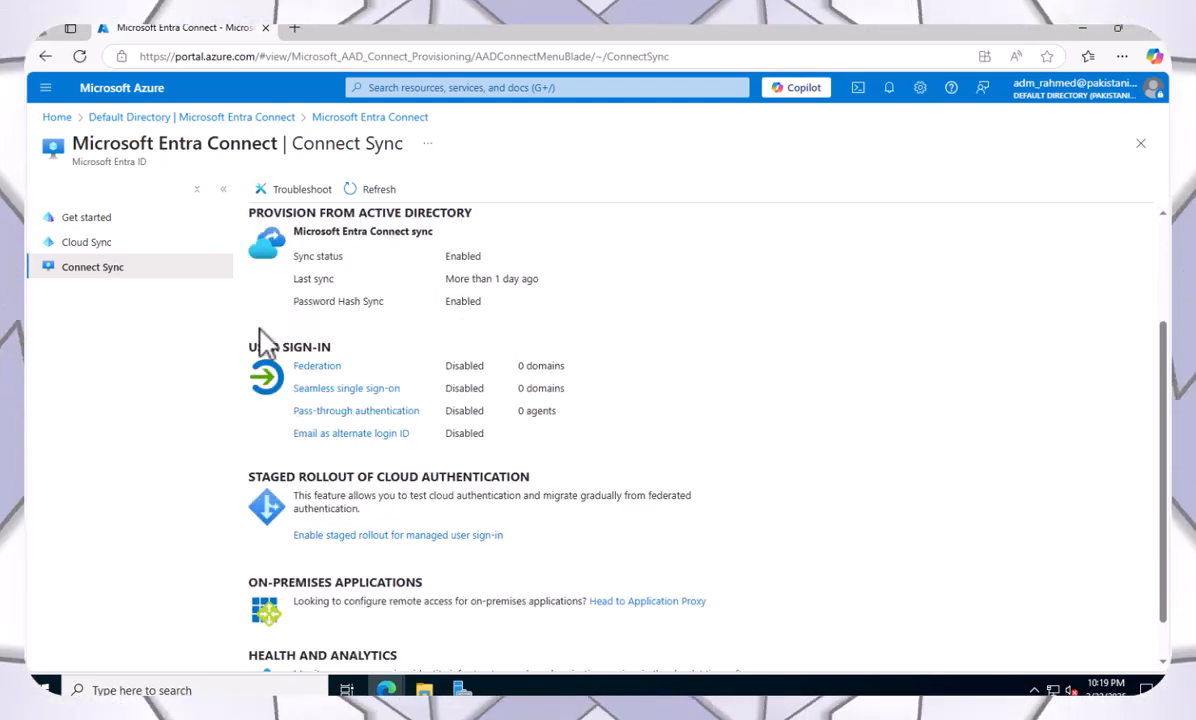
scroll(370, 360, "up", 1)
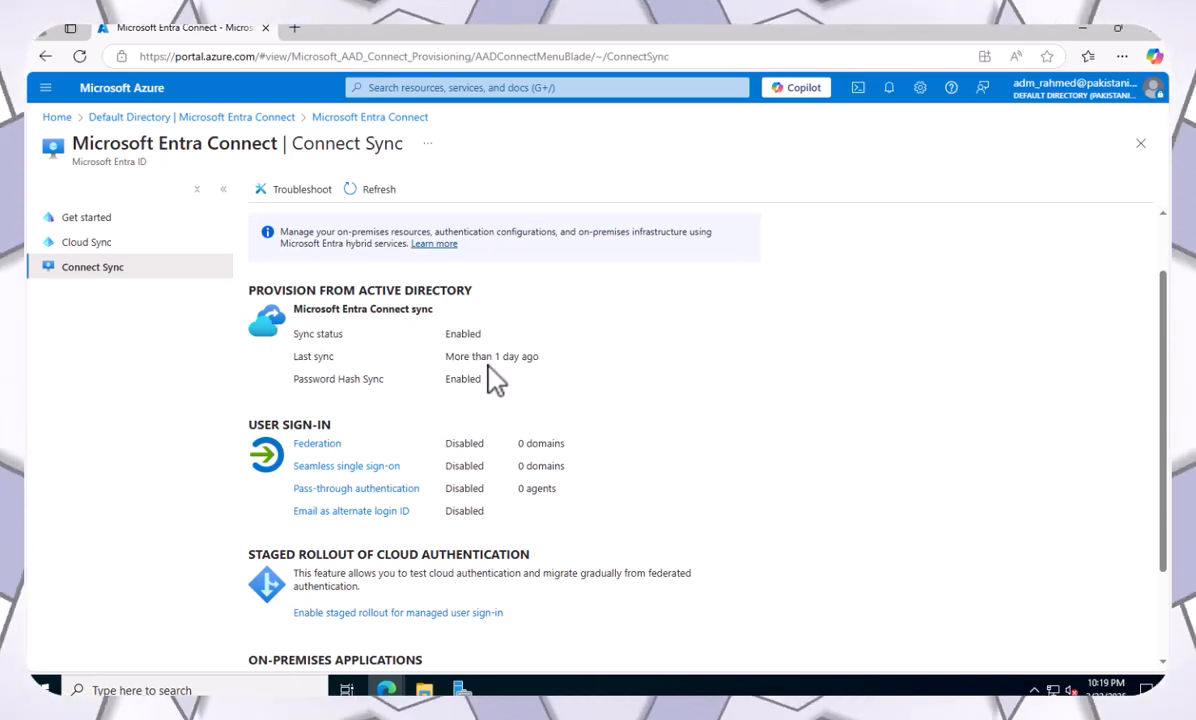
scroll(497, 385, "down", 2)
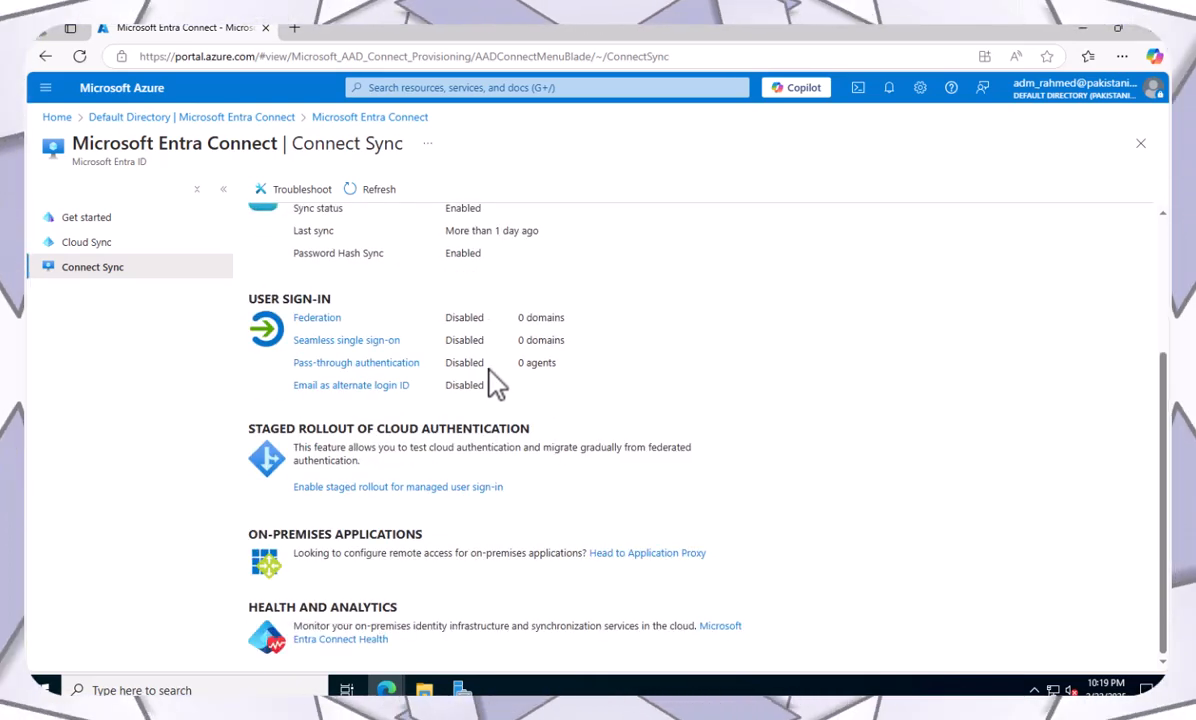
scroll(495, 382, "up", 3)
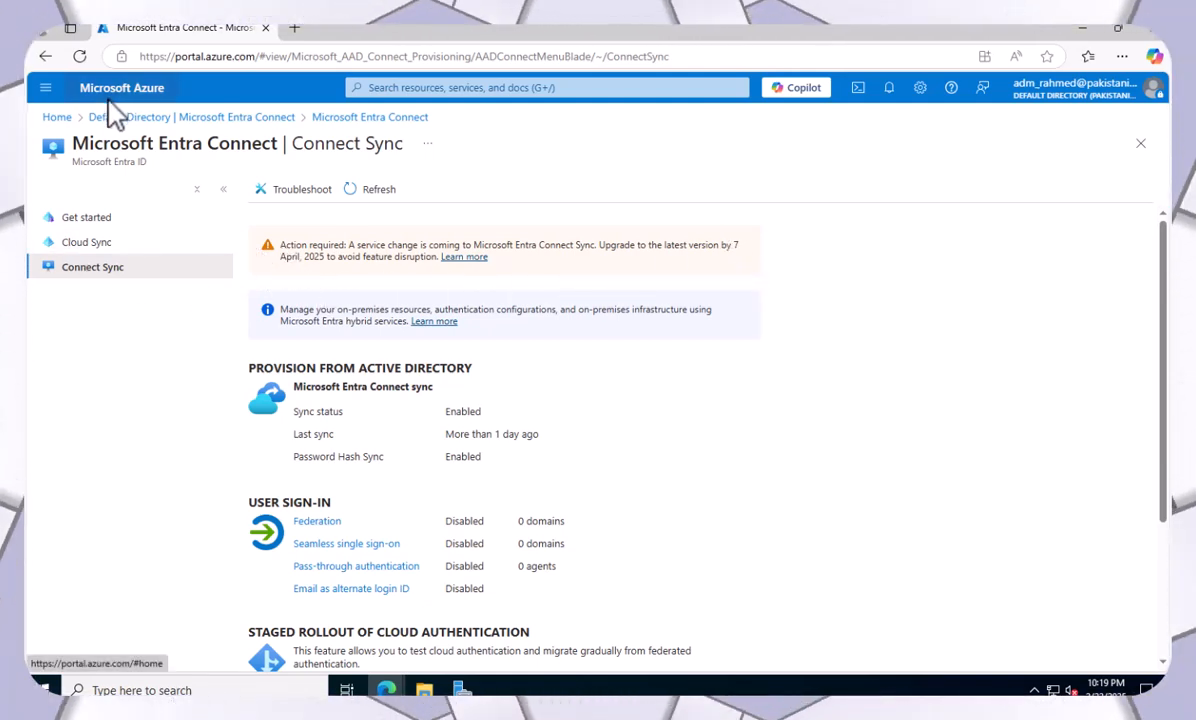
Open the Microsoft Entra ID Users list, reloading the page when users fail to load.
left_click(57, 118)
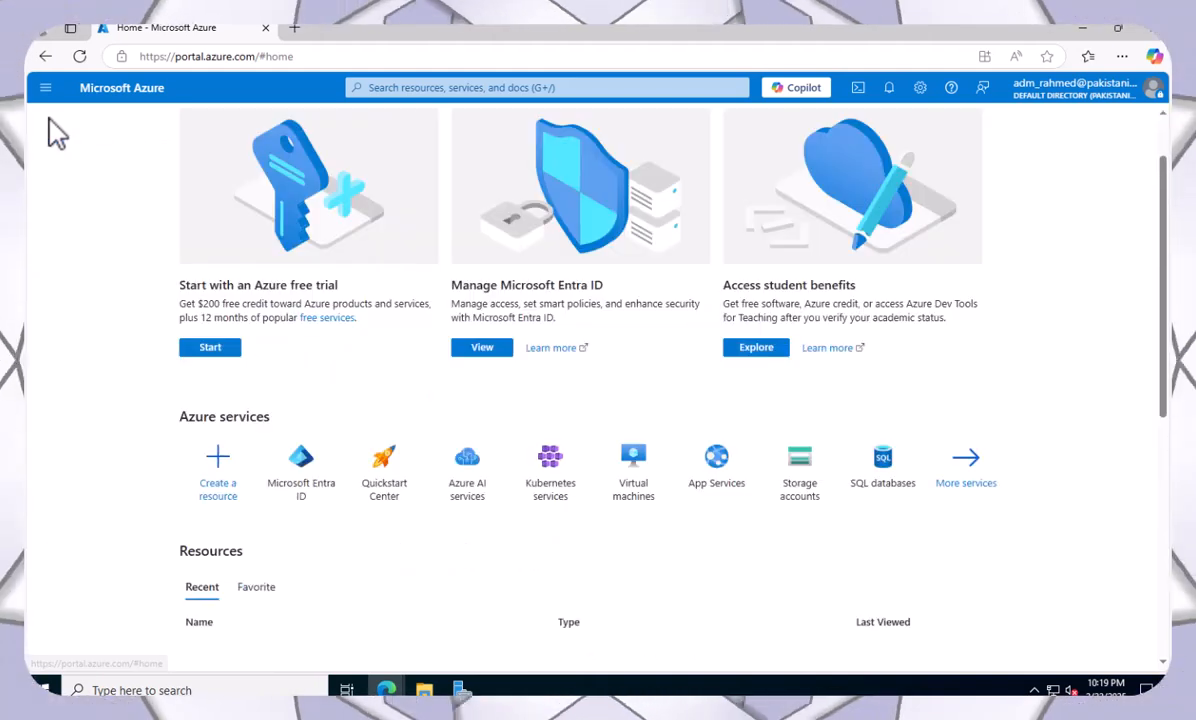
left_click(320, 489)
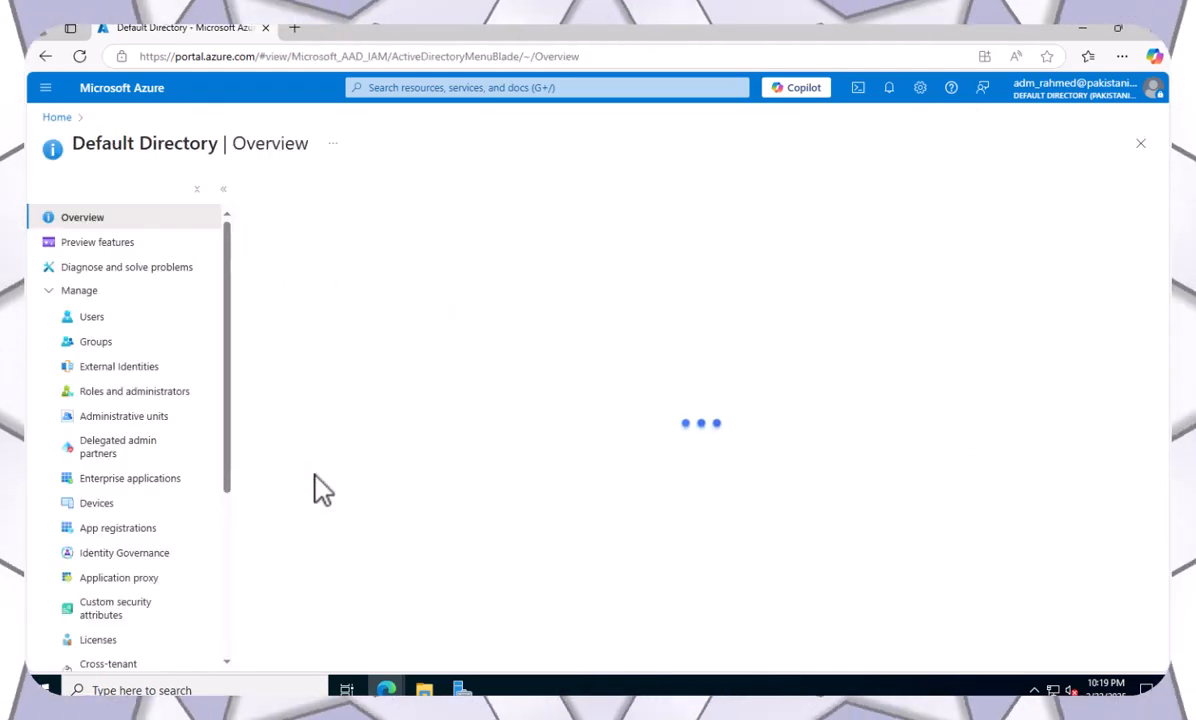
left_click(105, 319)
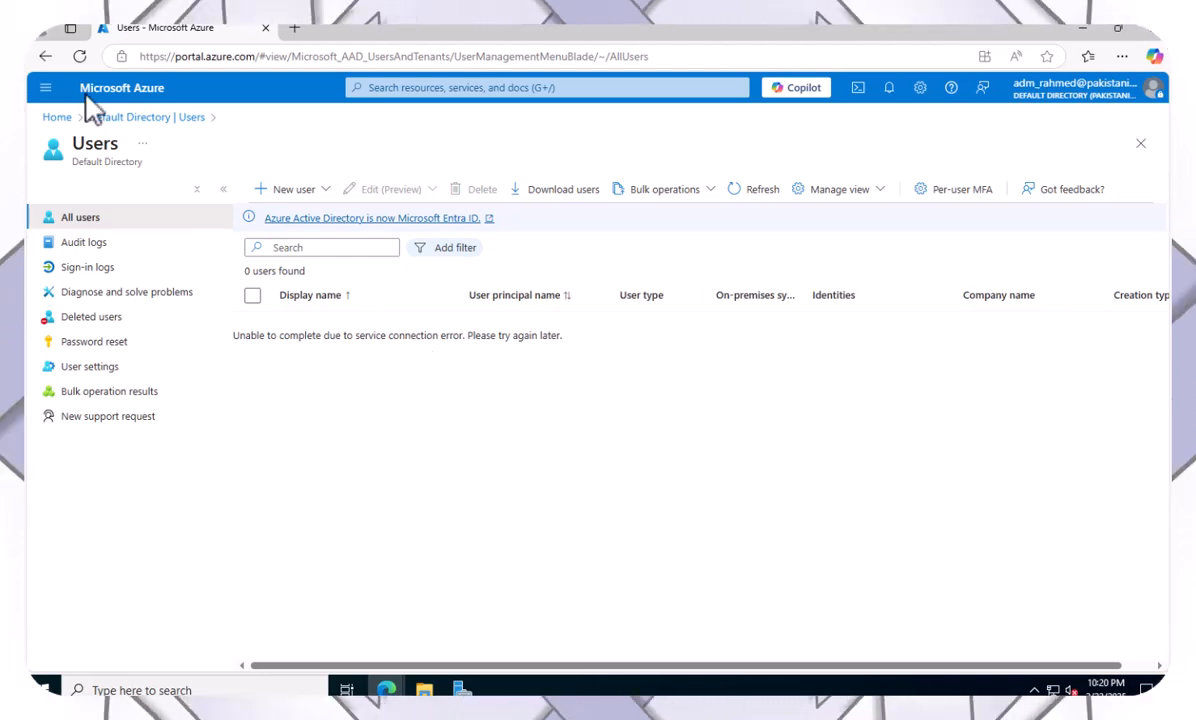
left_click(79, 56)
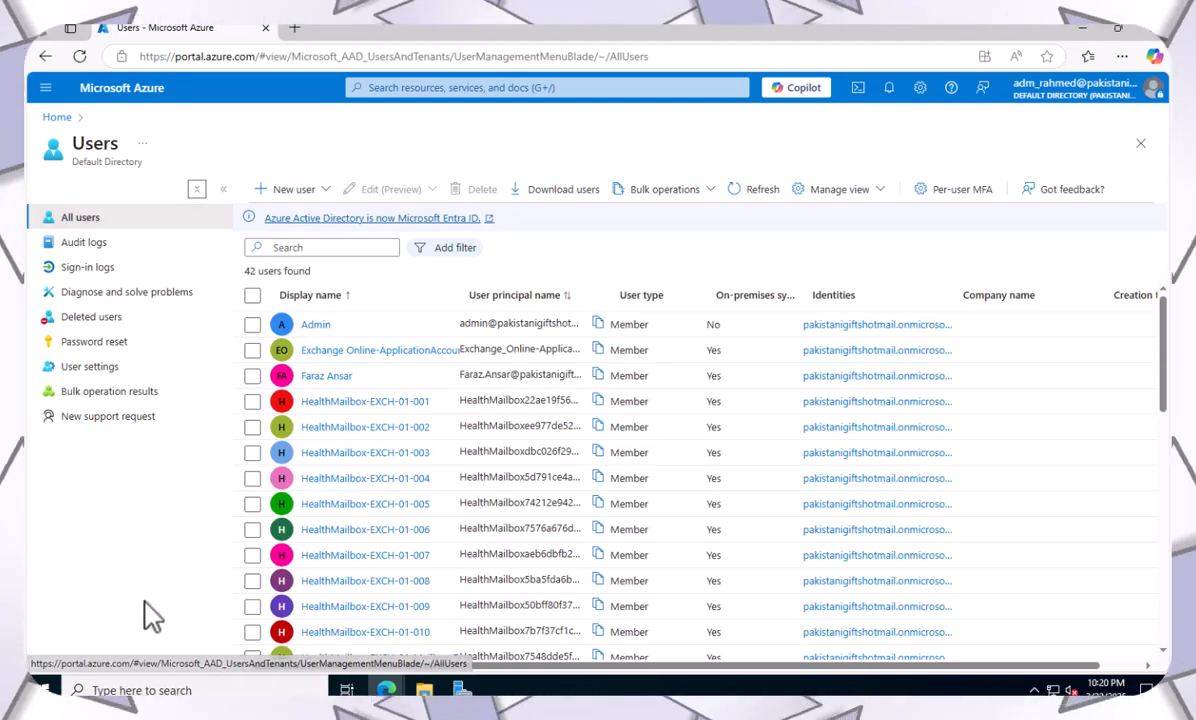
Inspect one on-premises synced user's profile, then return to the 42-user list.
scroll(440, 630, "down", 5)
scroll(440, 632, "down", 2)
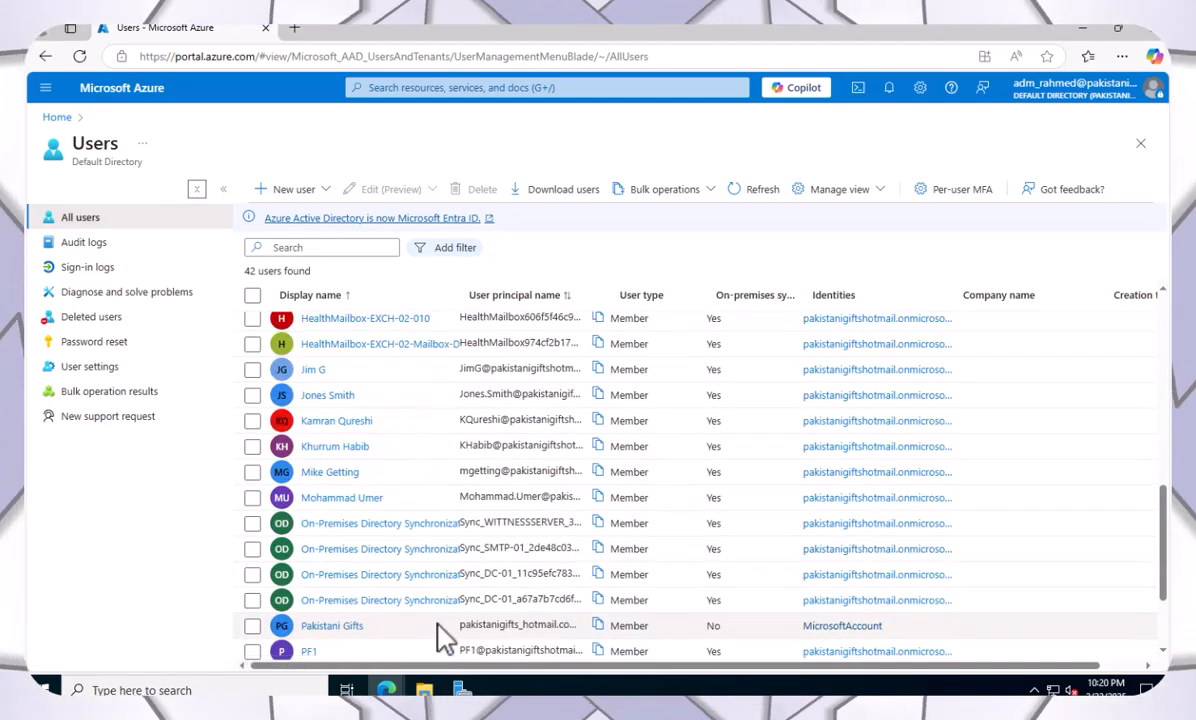
scroll(440, 632, "down", 3)
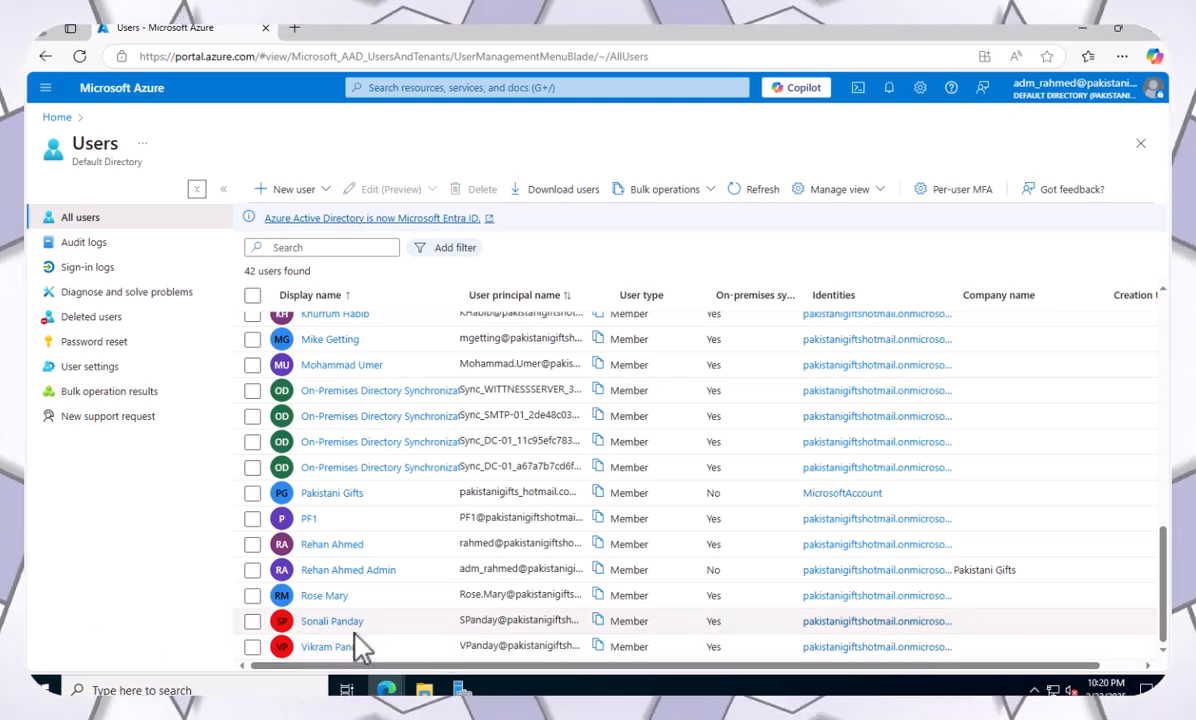
left_click(337, 621)
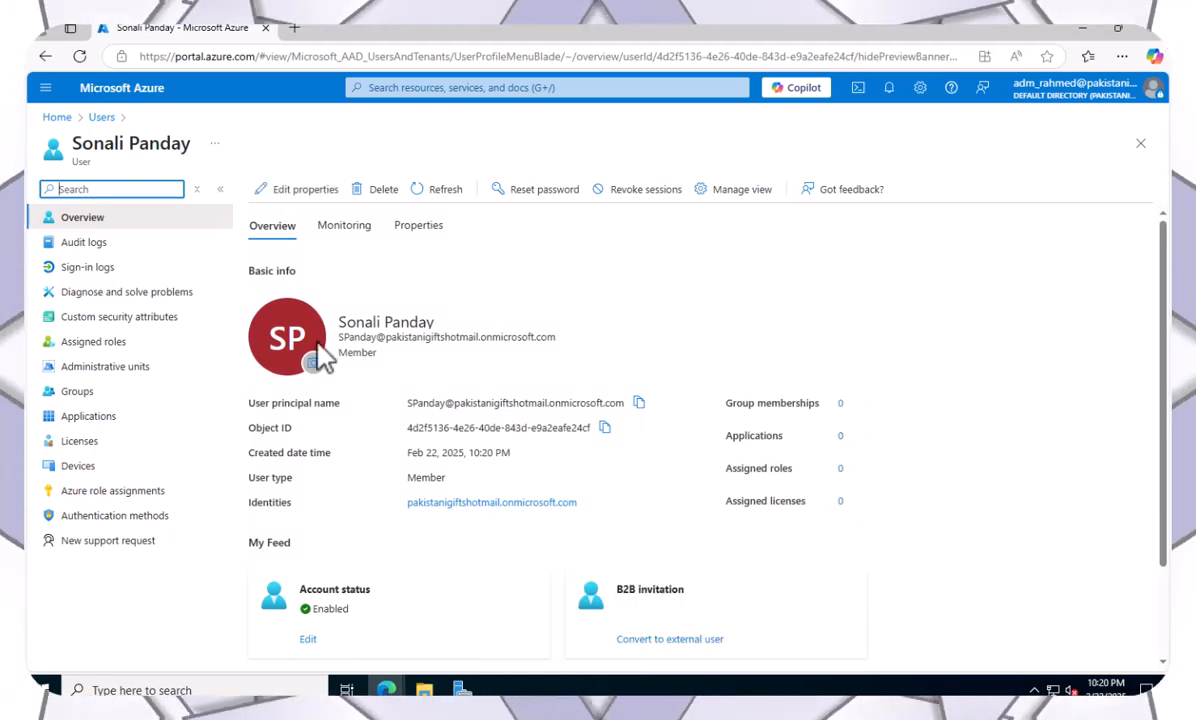
left_click(101, 118)
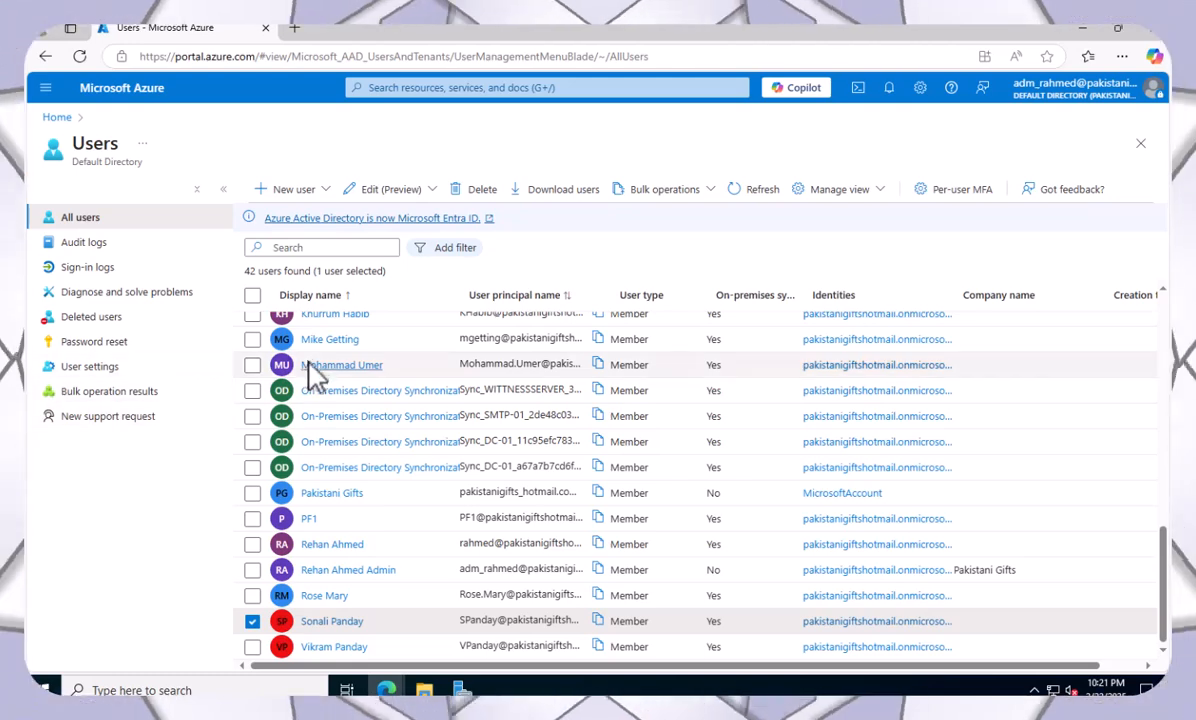